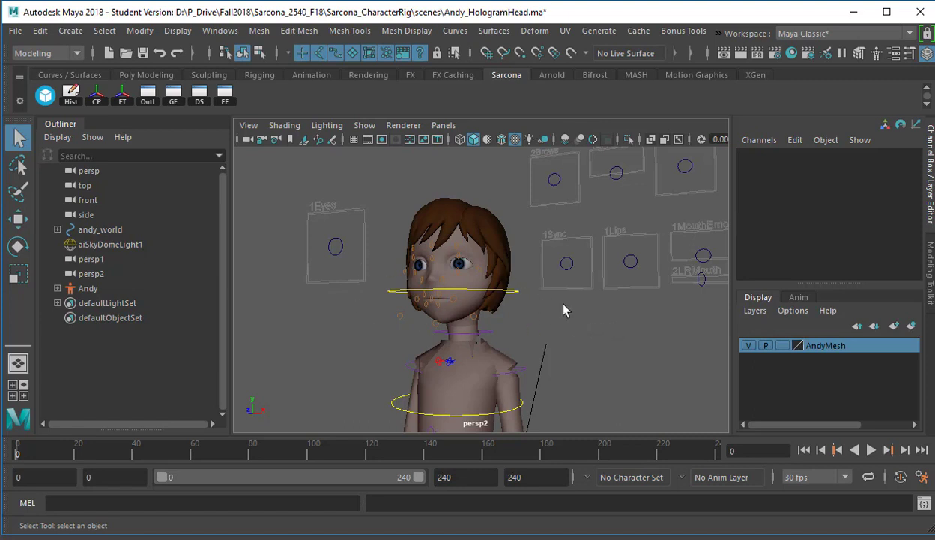
- Play back the character animation in the viewport and stop it
key("alt+v")
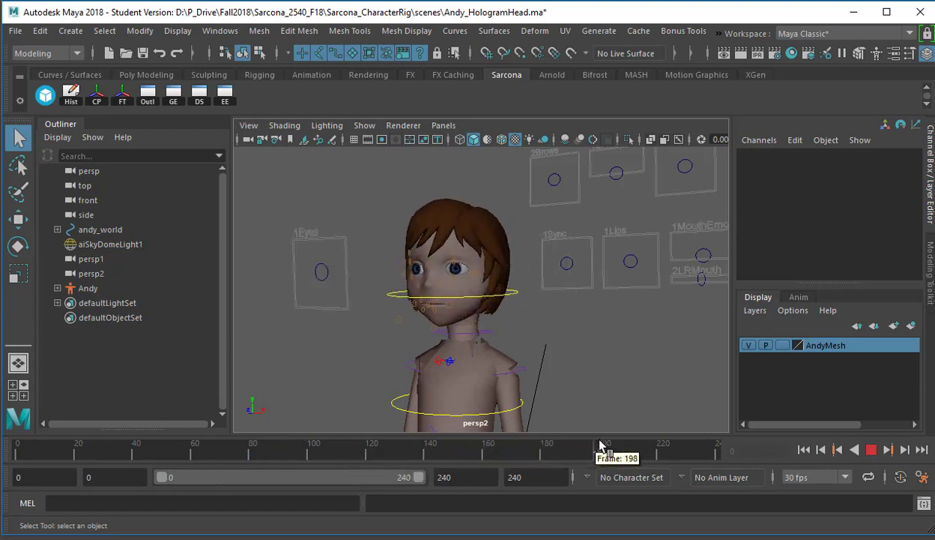
key("alt+v")
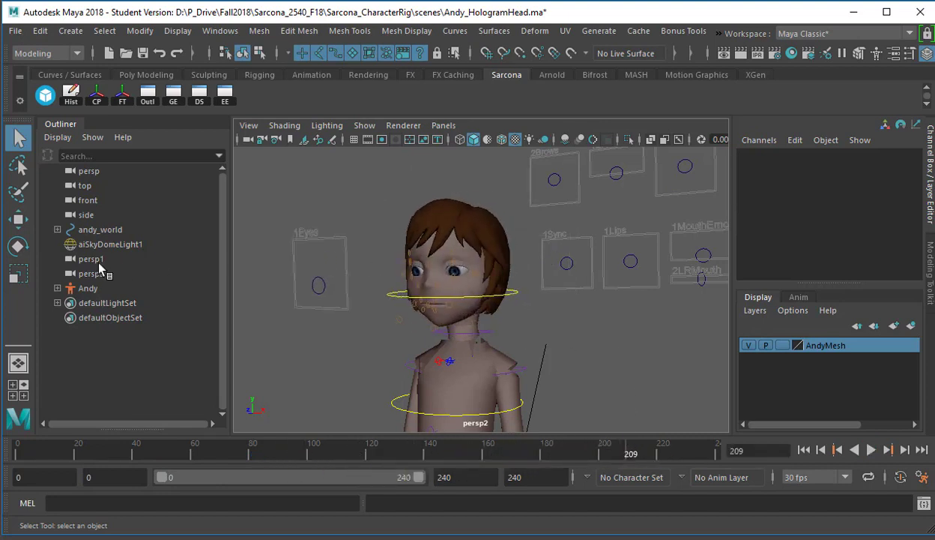
- Try setting andy_world's Level to Smooth+1 with textured shading, and return the timeline to frame 0
left_click(100, 230)
scroll(855, 229, "down", 5)
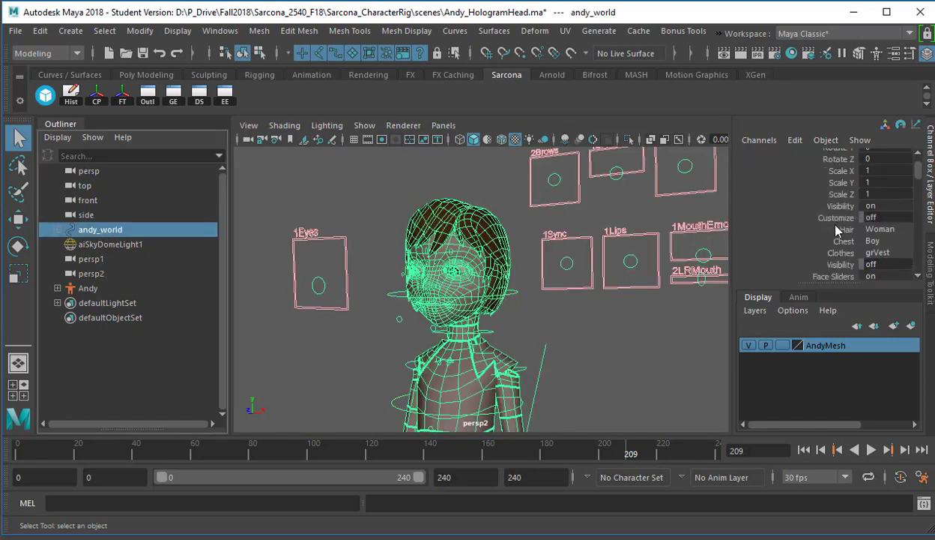
left_click(874, 224)
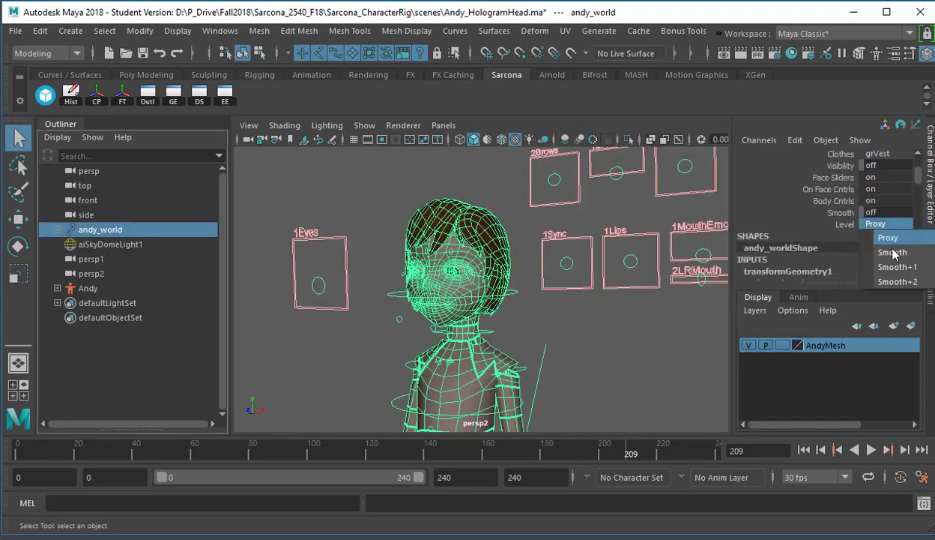
left_click(897, 268)
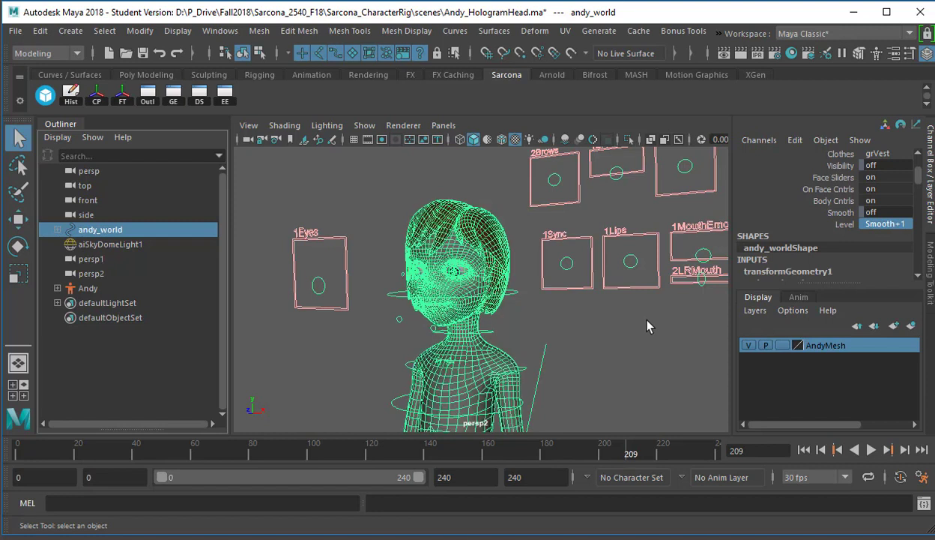
left_click(648, 325)
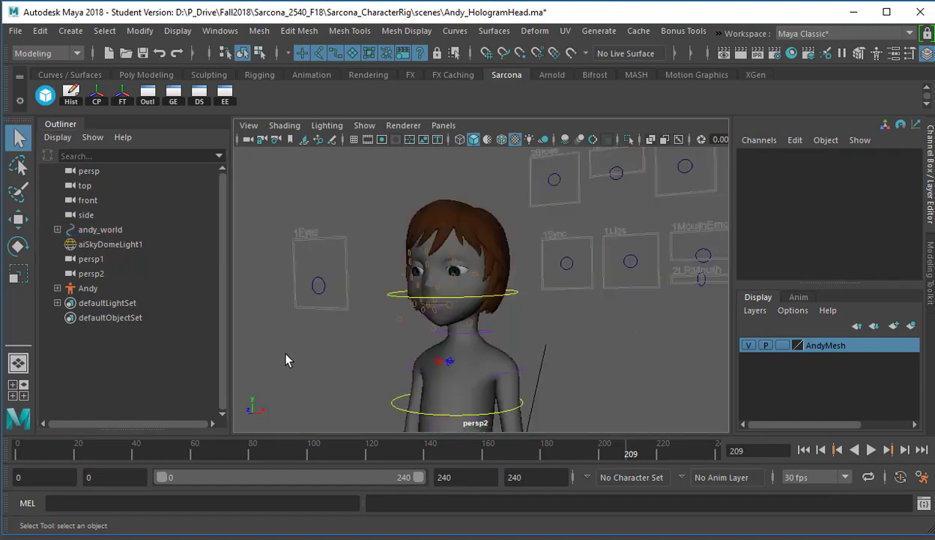
key("6")
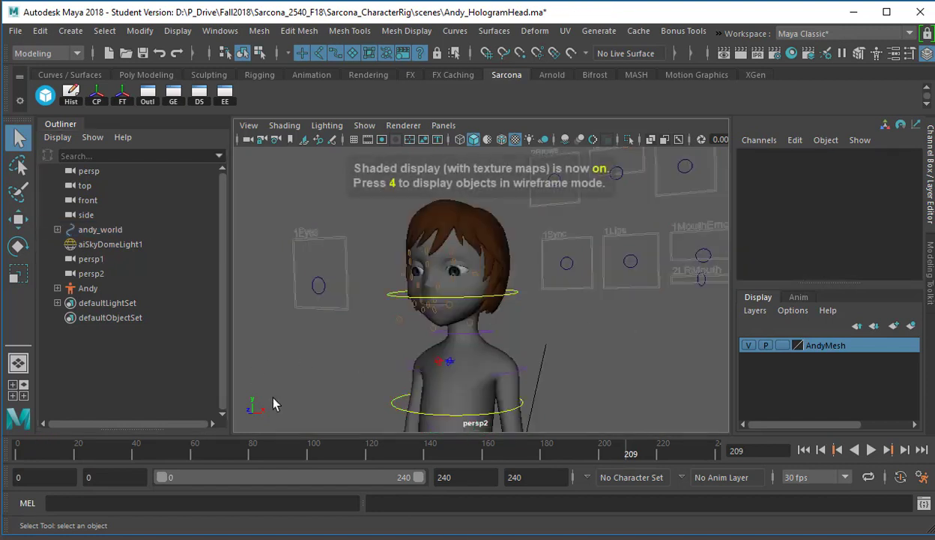
left_click_drag(223, 444, 15, 459)
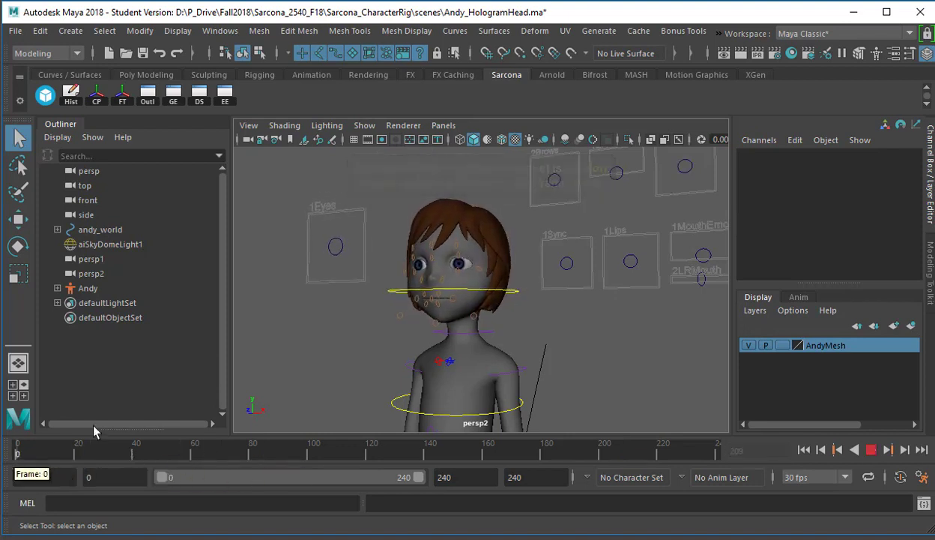
- Set the project to the Sarcona_CharacterRig folder inside Fall2018\Sarcona_2540_F18
left_click(15, 32)
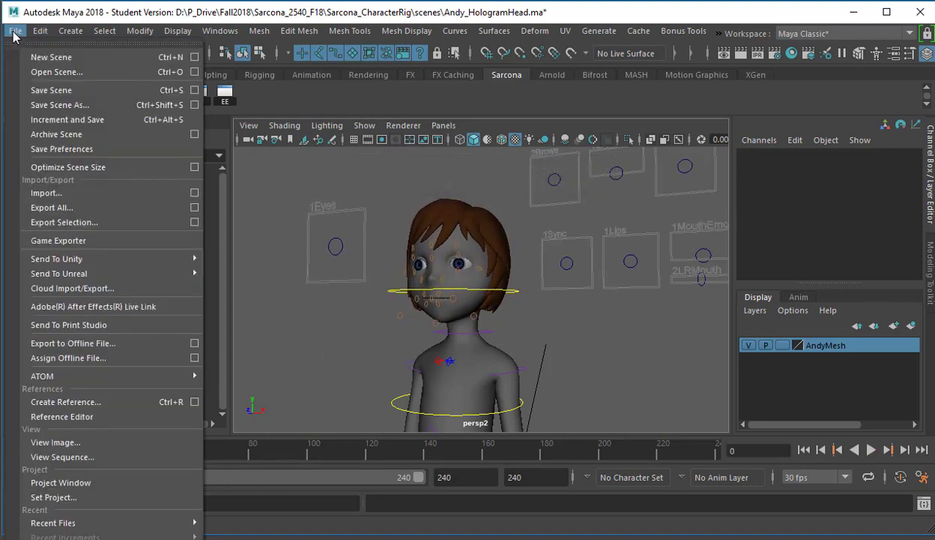
left_click(109, 497)
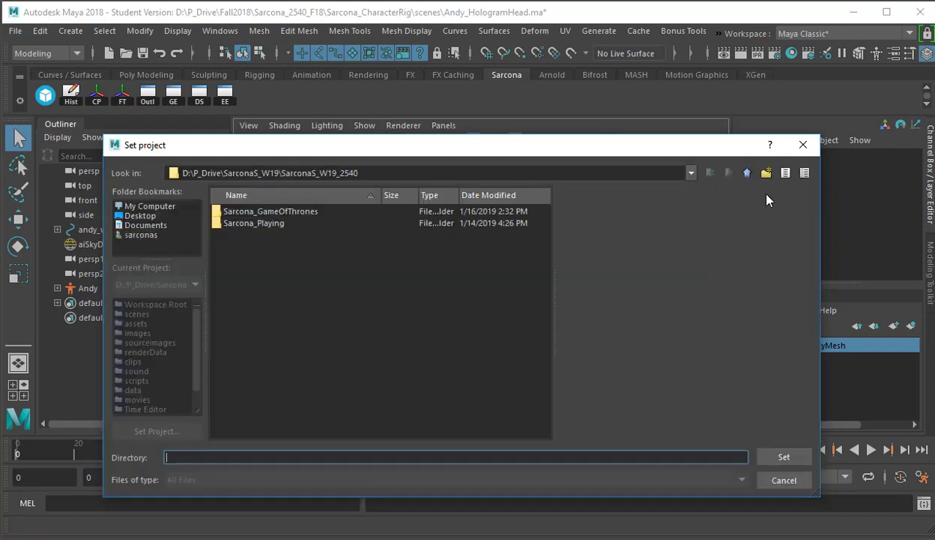
double_click(748, 174)
double_click(251, 211)
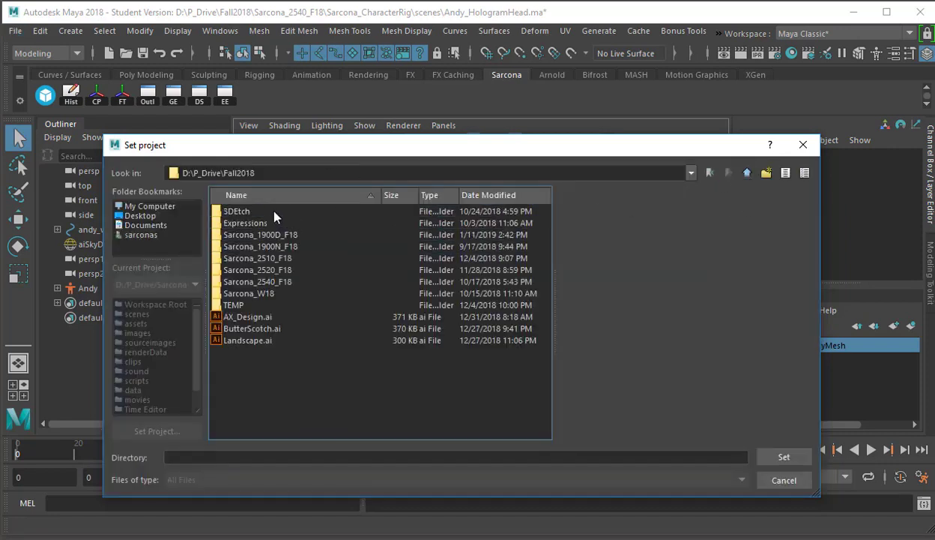
left_click(280, 272)
double_click(282, 282)
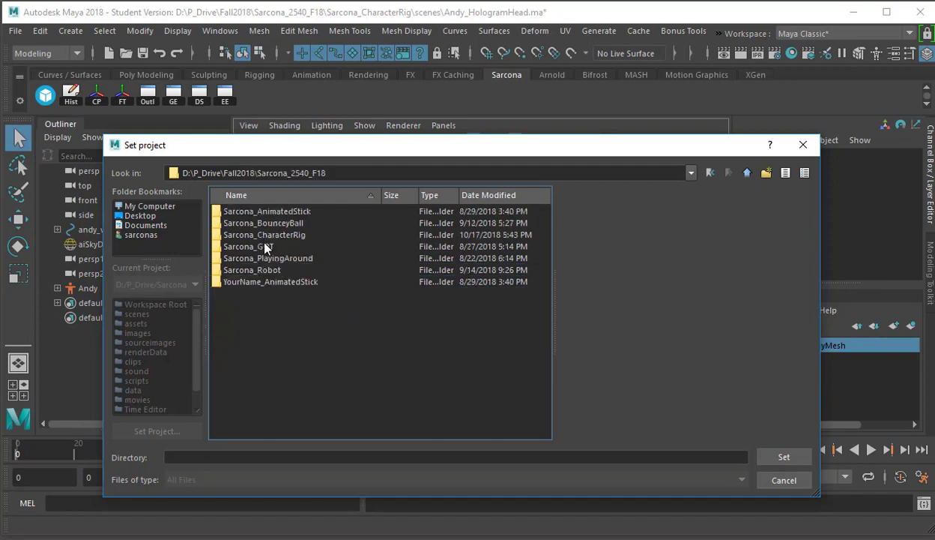
left_click(269, 235)
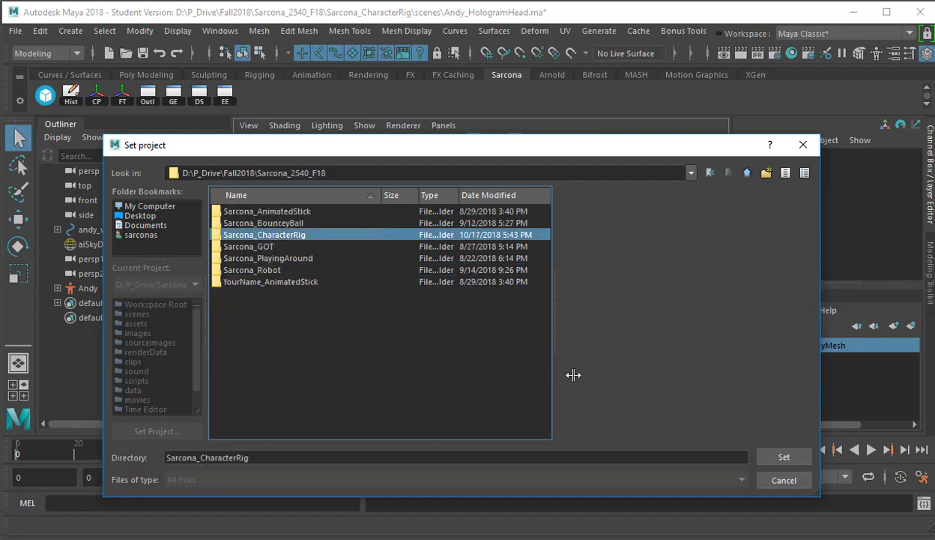
left_click(784, 457)
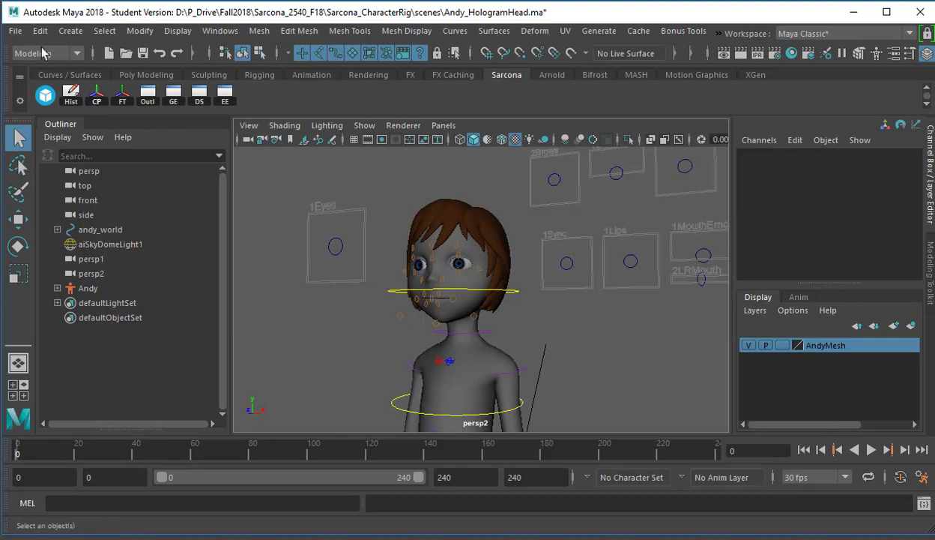
- Reopen the scene Andy_HologramHead.ma without saving changes and dismiss the mental ray notice
left_click(14, 30)
left_click(30, 66)
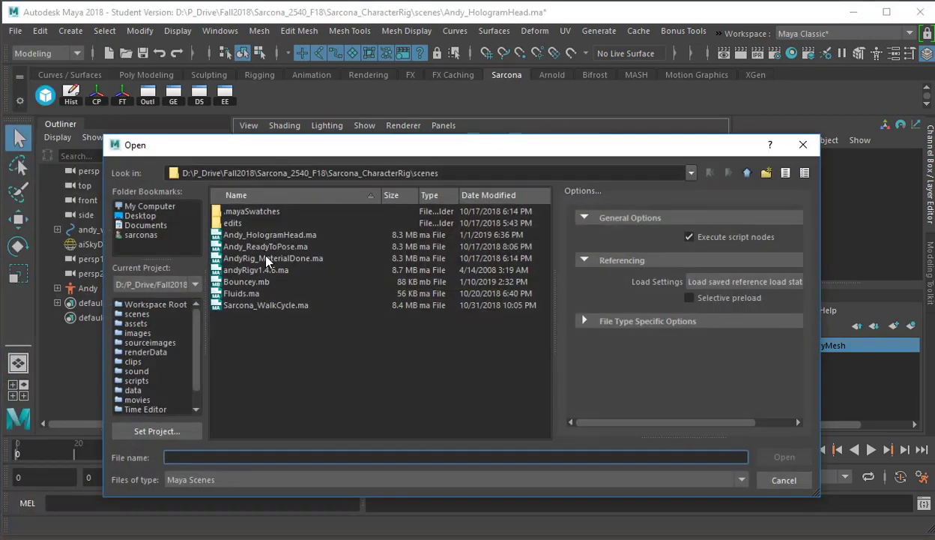
double_click(276, 232)
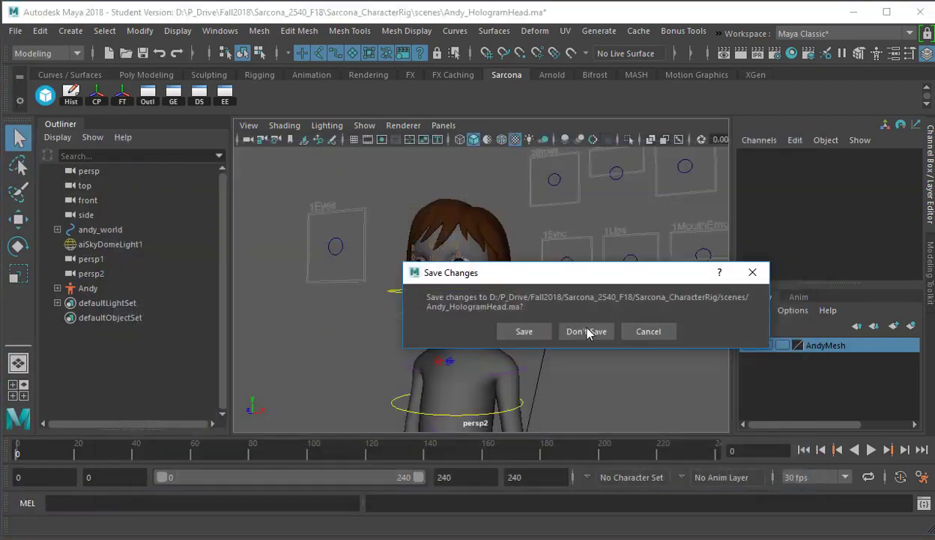
left_click(588, 333)
left_click(555, 335)
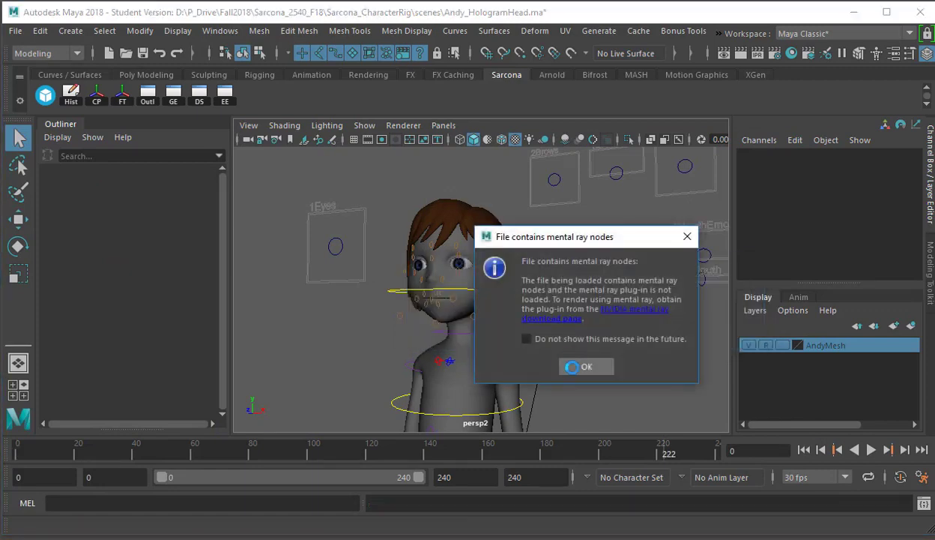
left_click(584, 366)
left_click(403, 504)
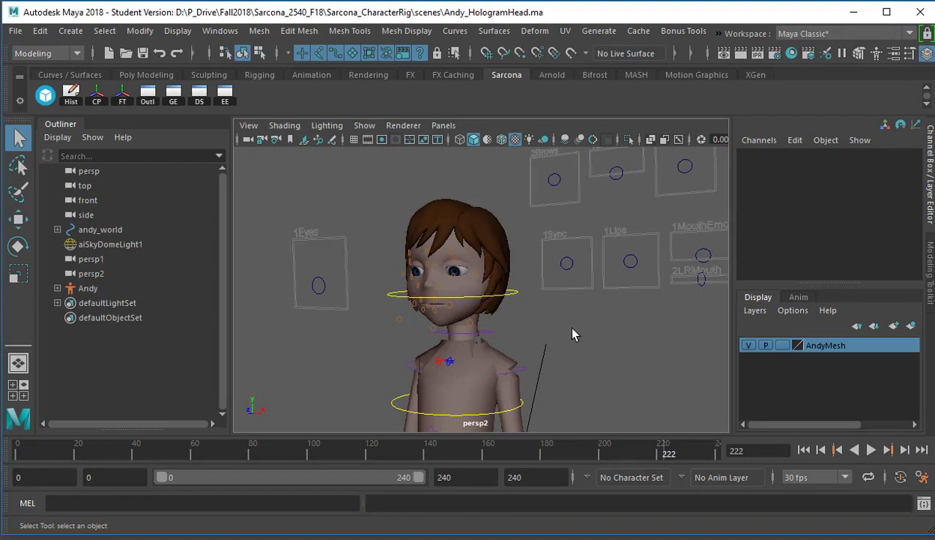
- Turn on textured shading and set andy_world's Level to Smooth+1
key("6")
left_click(99, 230)
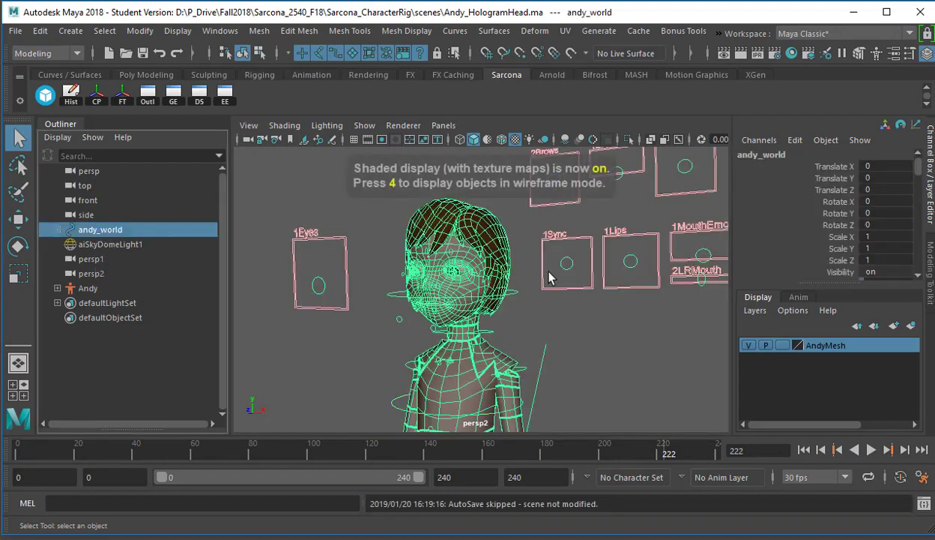
scroll(855, 236, "down", 5)
left_click(873, 223)
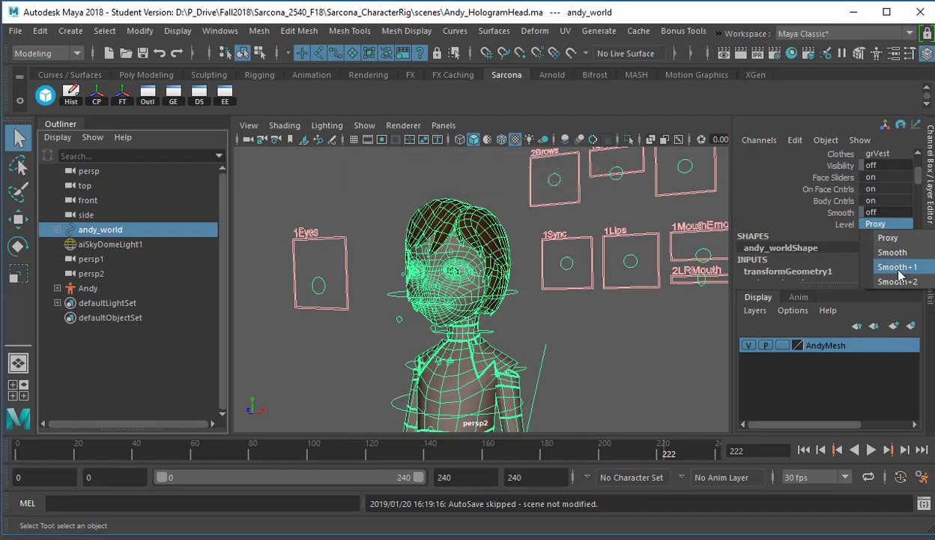
left_click(899, 266)
left_click(607, 337)
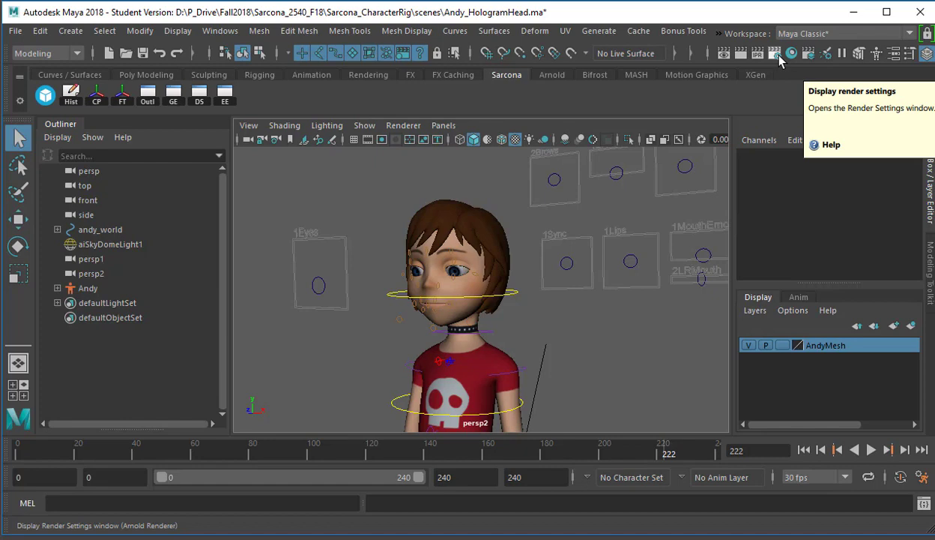
left_click(220, 31)
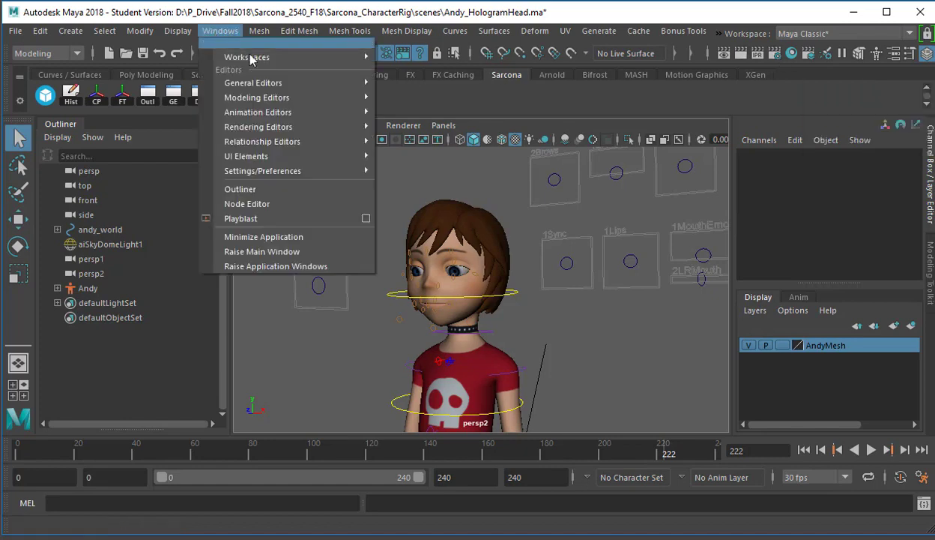
mouse_move(296, 128)
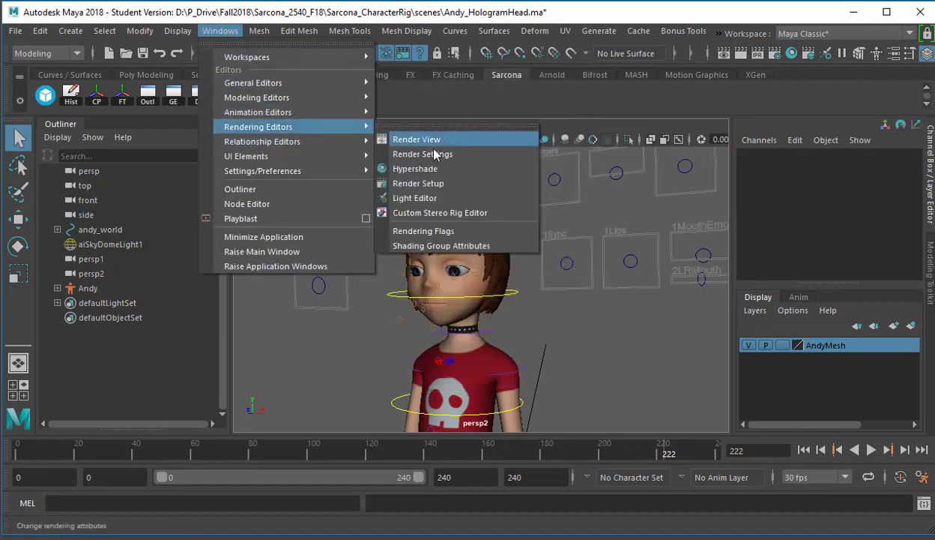
left_click(440, 188)
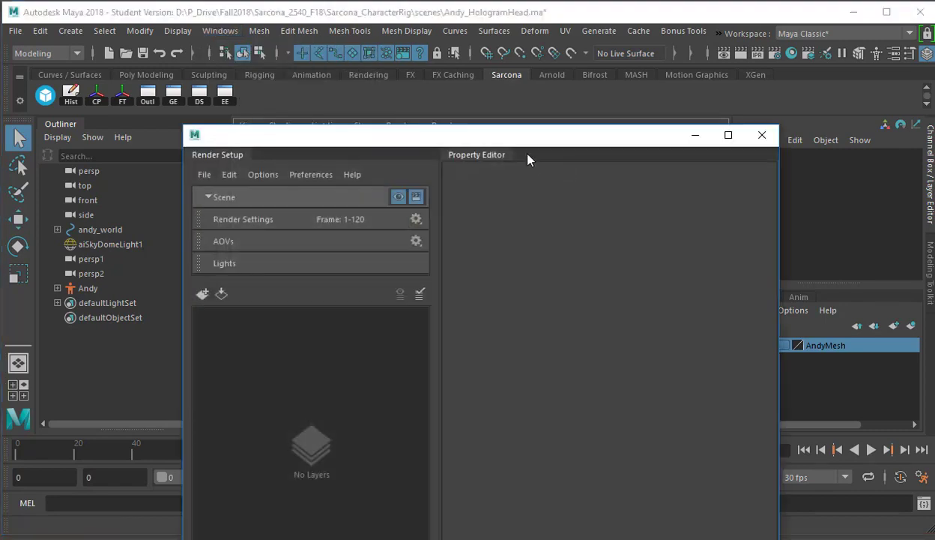
left_click(762, 136)
- Open the Render Settings window and move it so all its options are in view
left_click(219, 31)
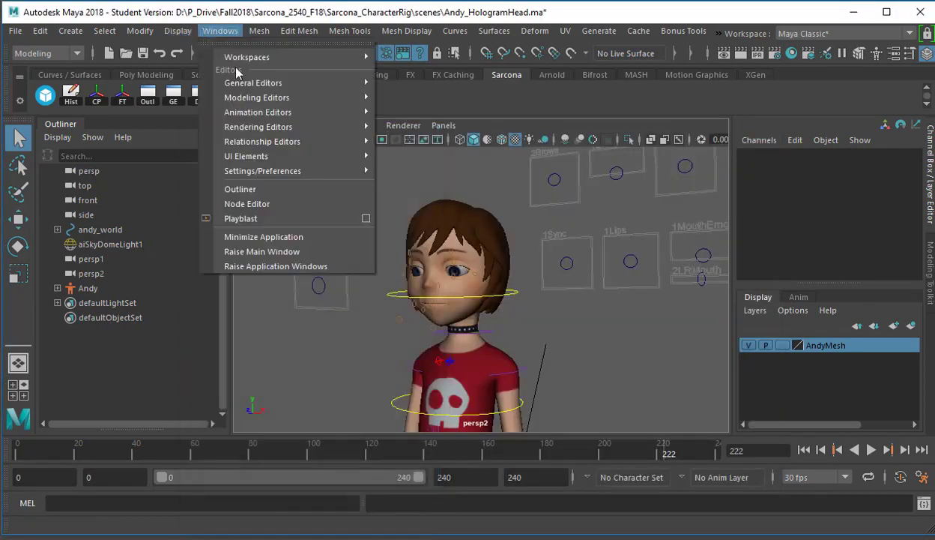
mouse_move(292, 129)
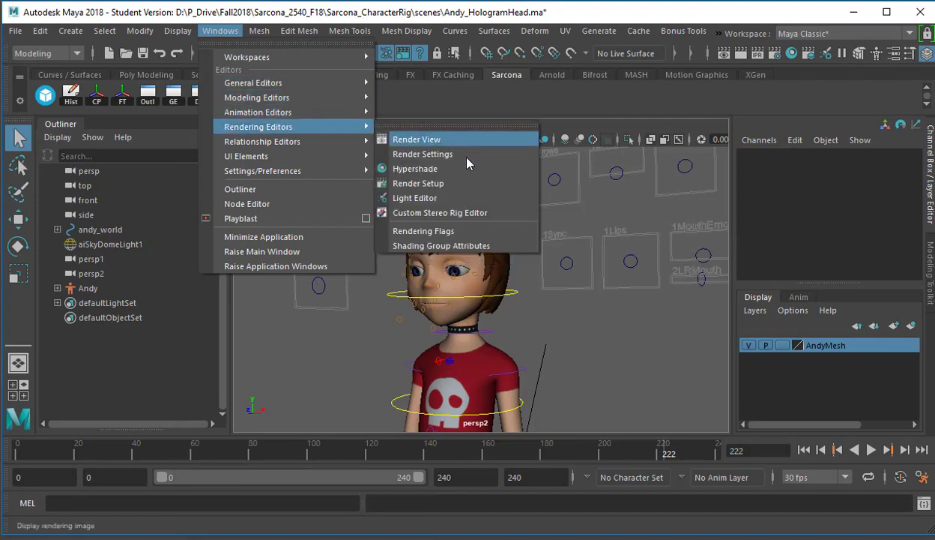
left_click(466, 159)
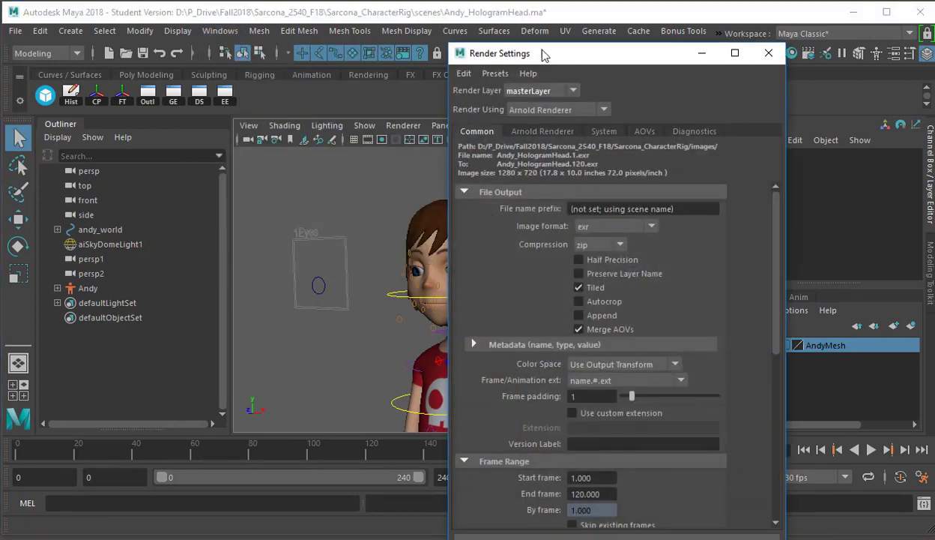
left_click_drag(575, 69, 441, 26)
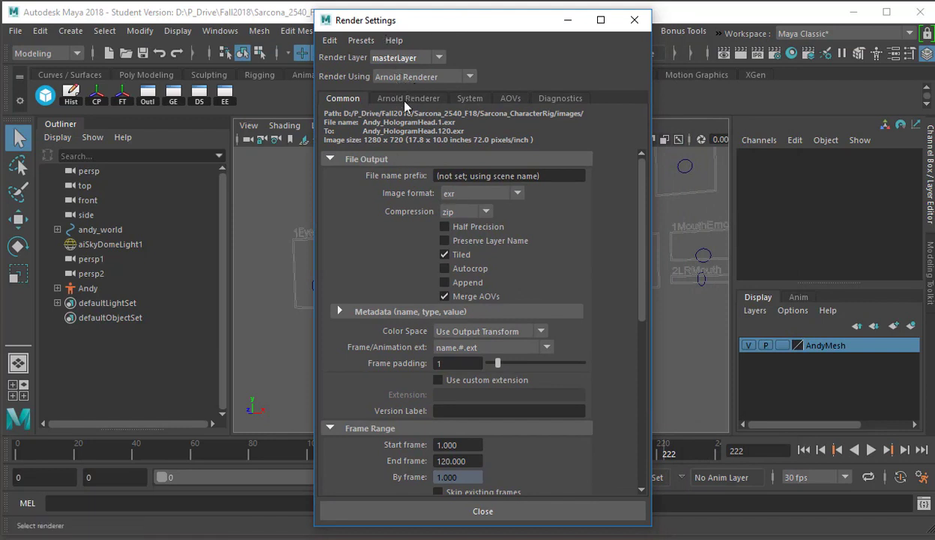
- Set the render output's file name prefix to sarcona_AndyHollogramHead
left_click(548, 179)
type("sar")
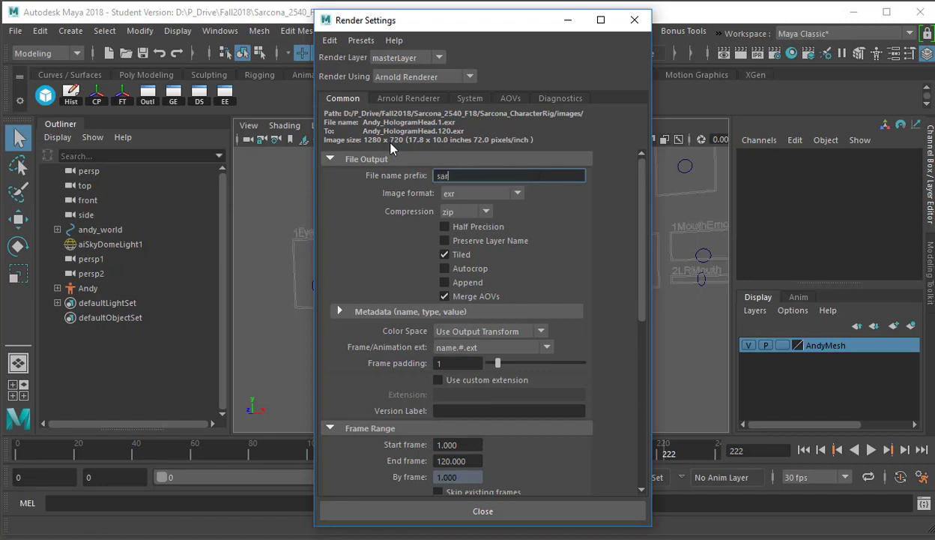
type("cona_AndyHollogramHead")
key("Return")
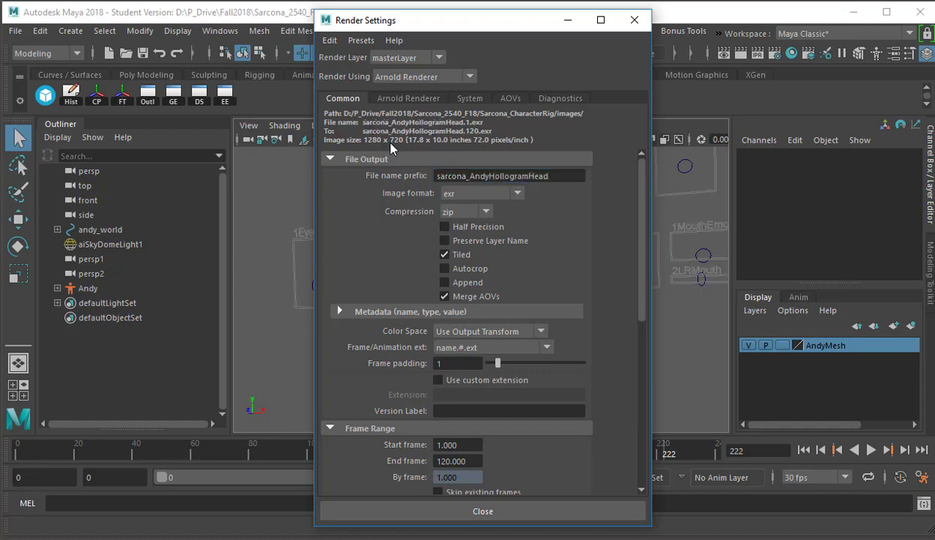
- Examine the keywords that can be inserted into the file name prefix, without adding one
left_click_drag(571, 177, 418, 176)
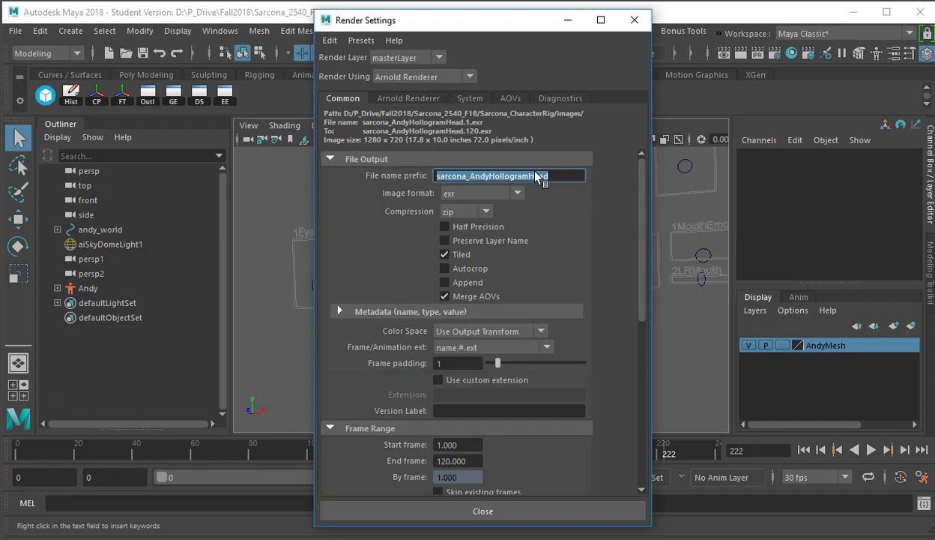
left_click_drag(549, 175, 471, 177)
left_click(556, 177)
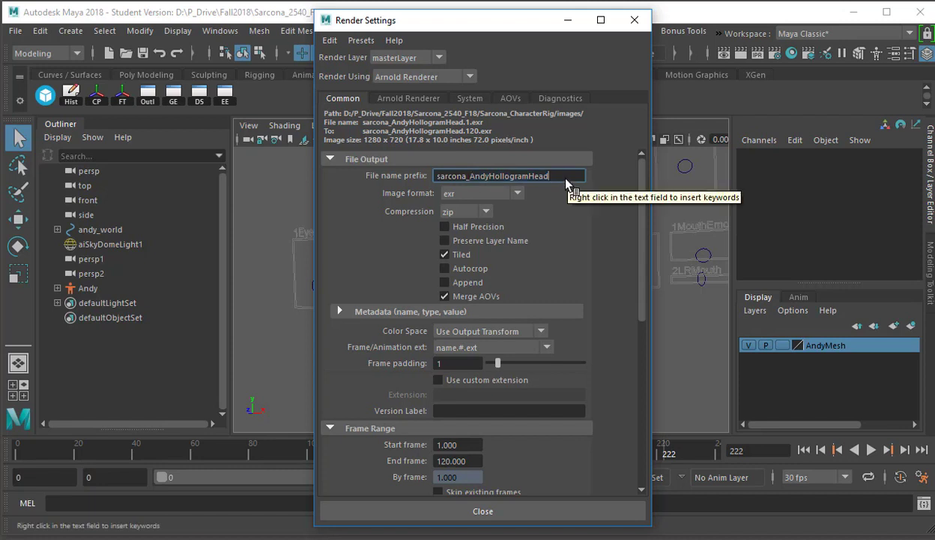
right_click(561, 180)
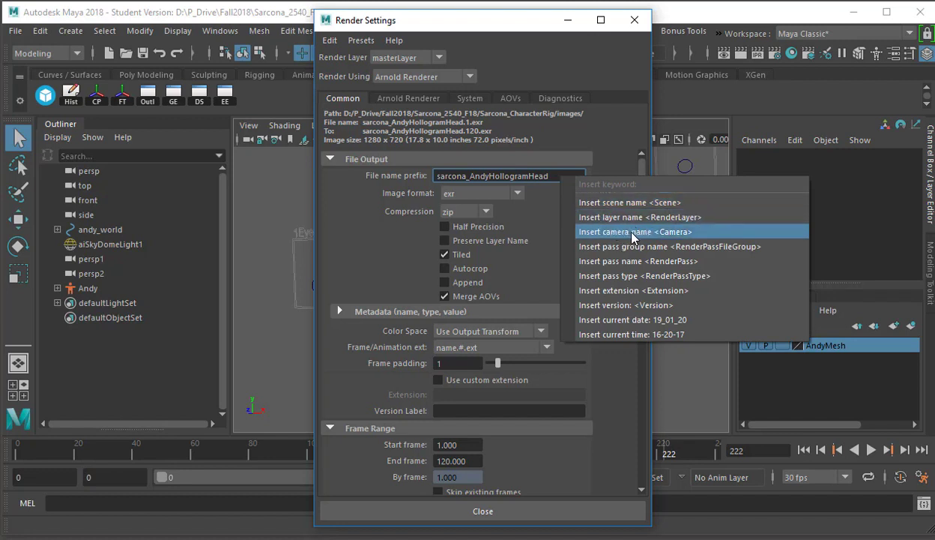
left_click(589, 143)
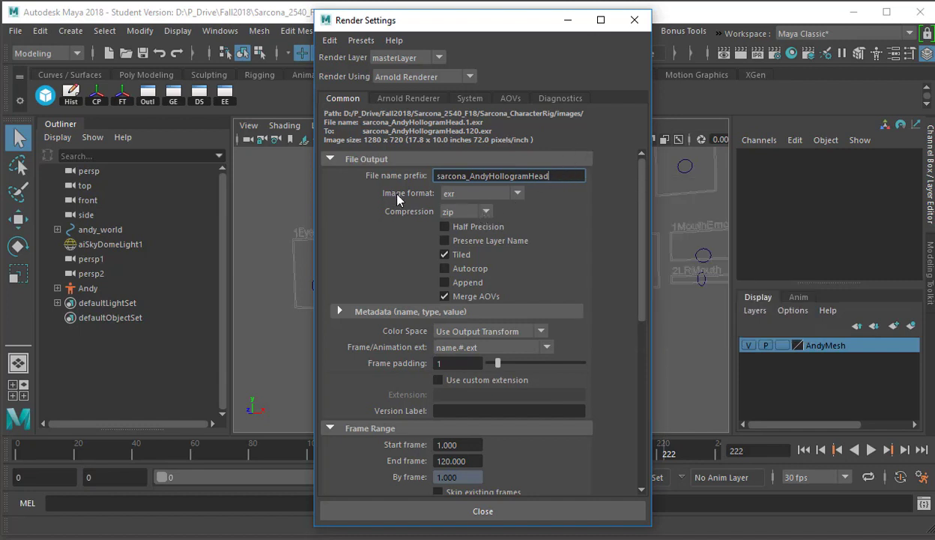
- Keep the image format at exr and choose name.#.ext as the frame/animation extension
left_click(470, 194)
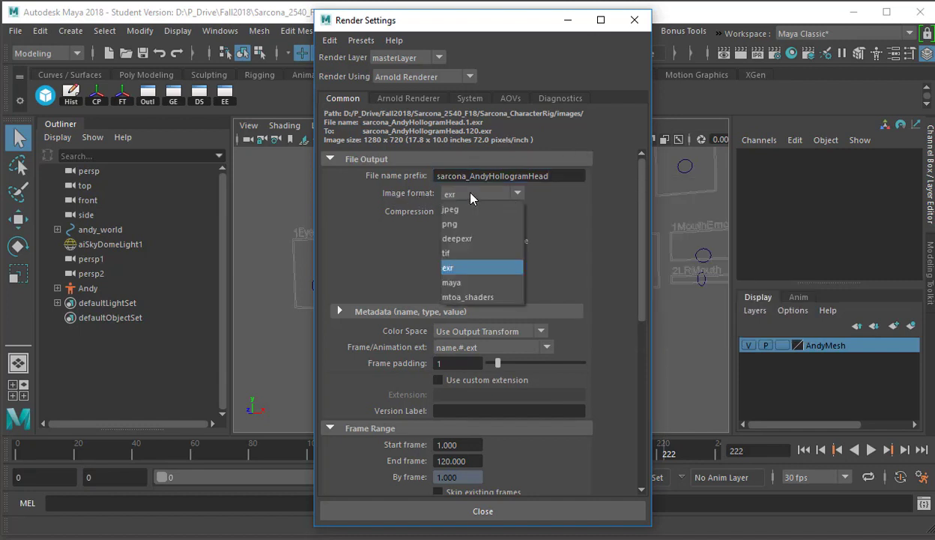
left_click(471, 196)
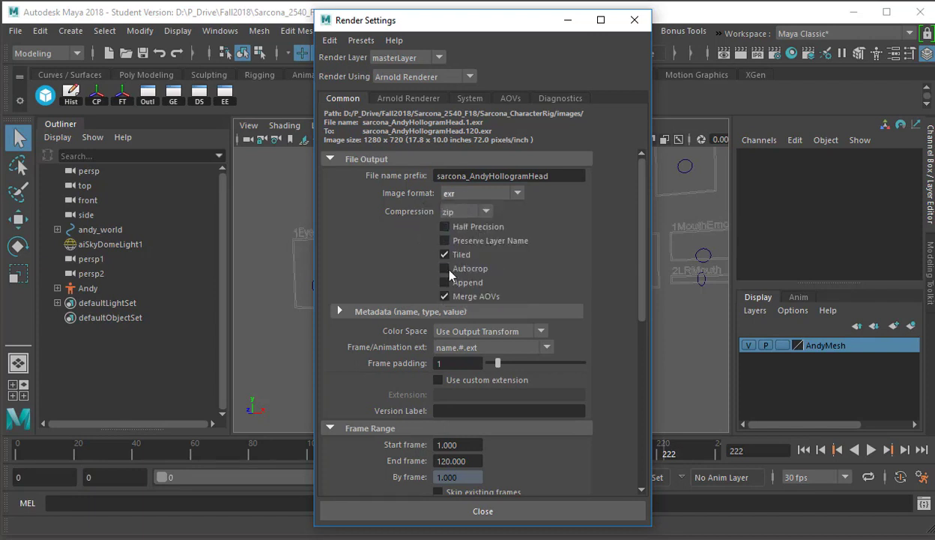
scroll(450, 297, "down", 1)
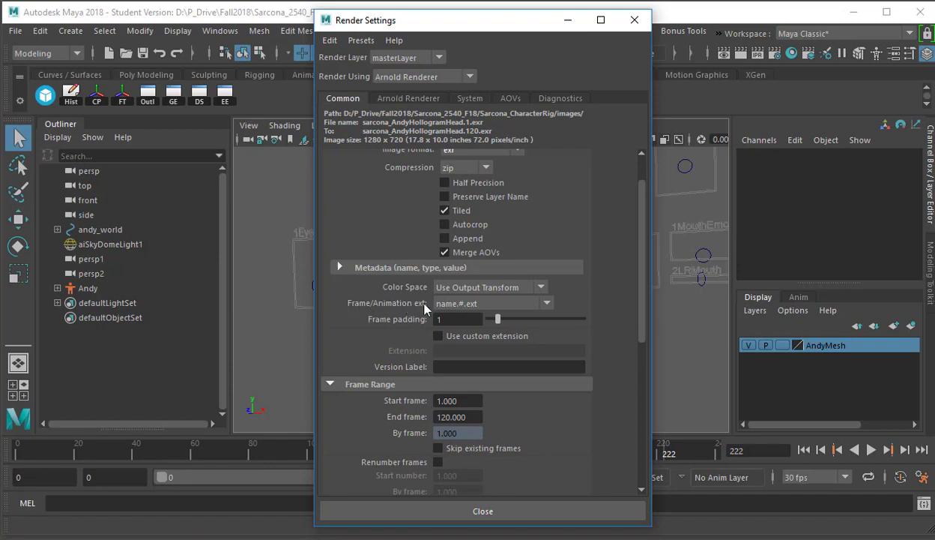
left_click(489, 302)
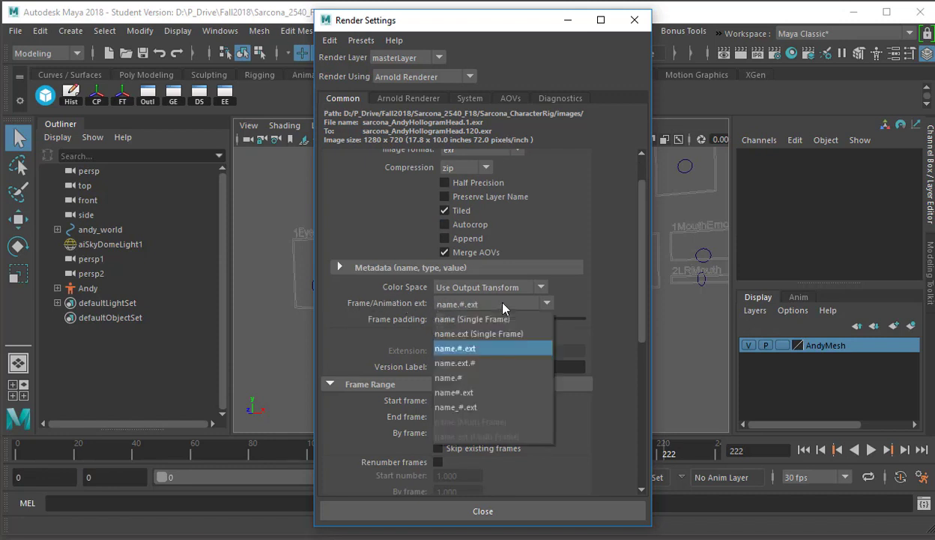
left_click(493, 349)
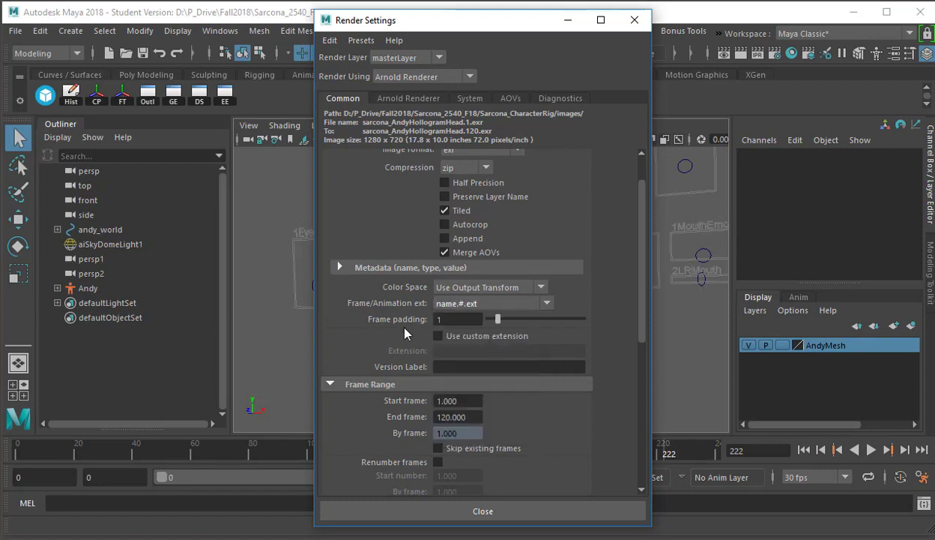
- Set the render frame range's end frame to 222, keeping 1 as the start frame
scroll(390, 329, "down", 1)
scroll(385, 341, "down", 1)
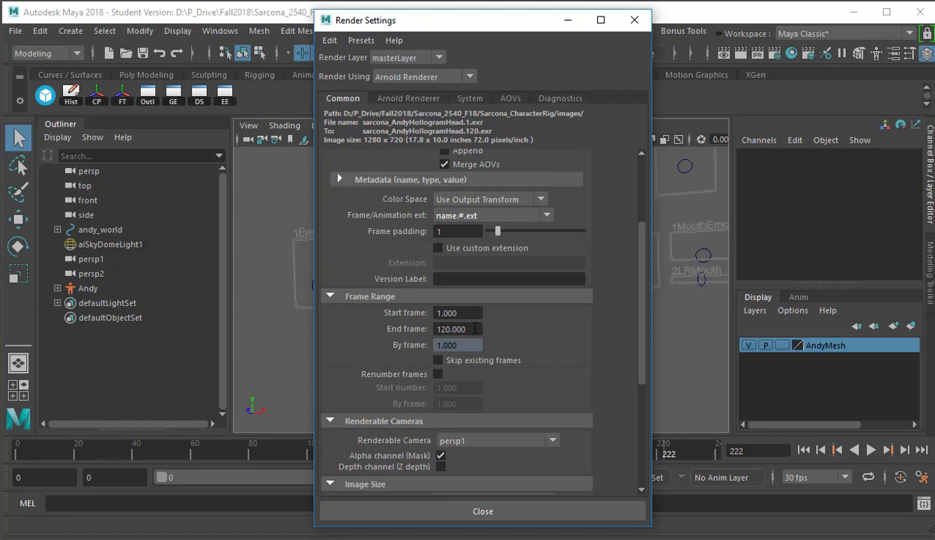
left_click_drag(473, 328, 405, 317)
type("222")
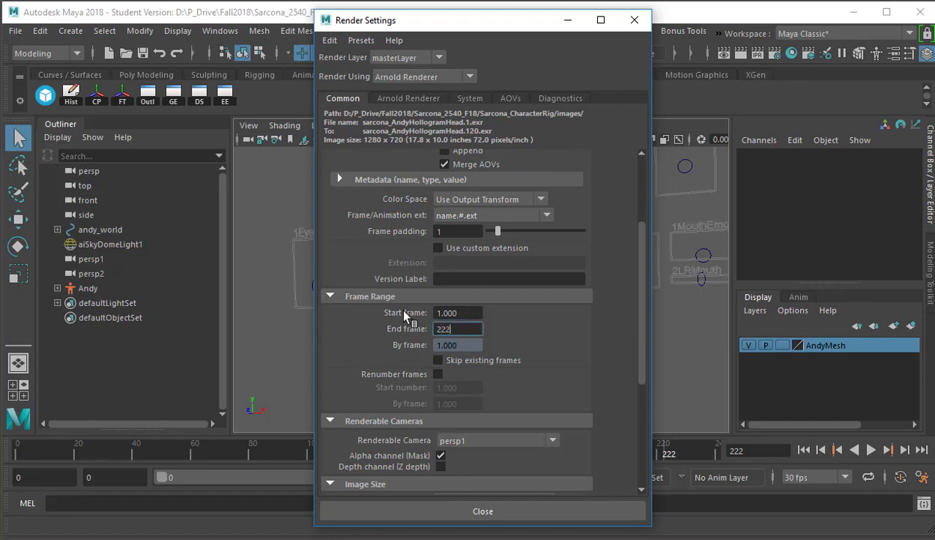
key("Return")
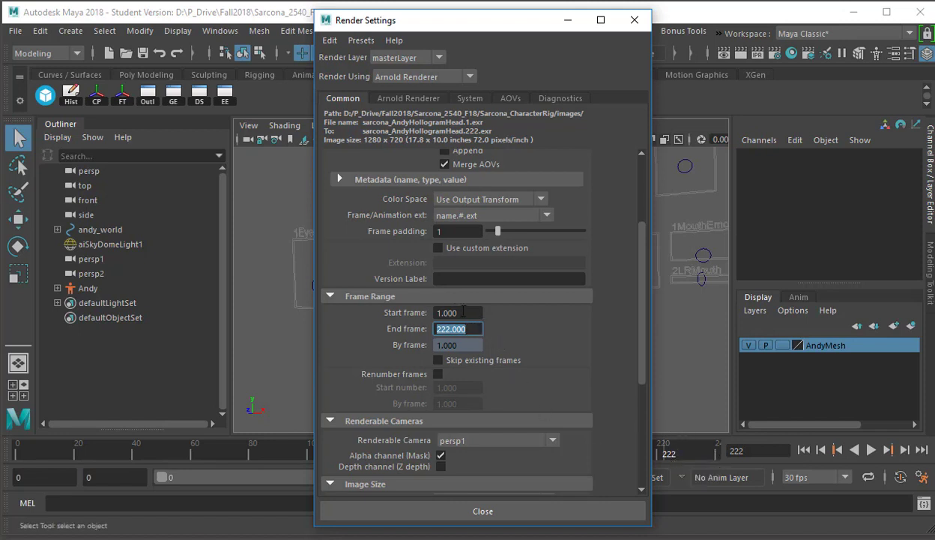
left_click(451, 313)
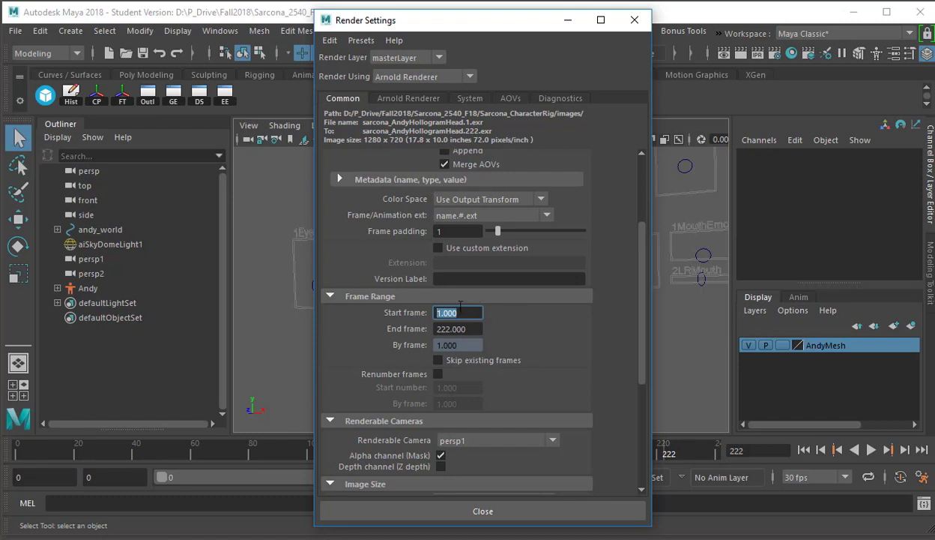
- Close the Render Settings window and rename the persp2 camera as renderCam
scroll(374, 306, "down", 5)
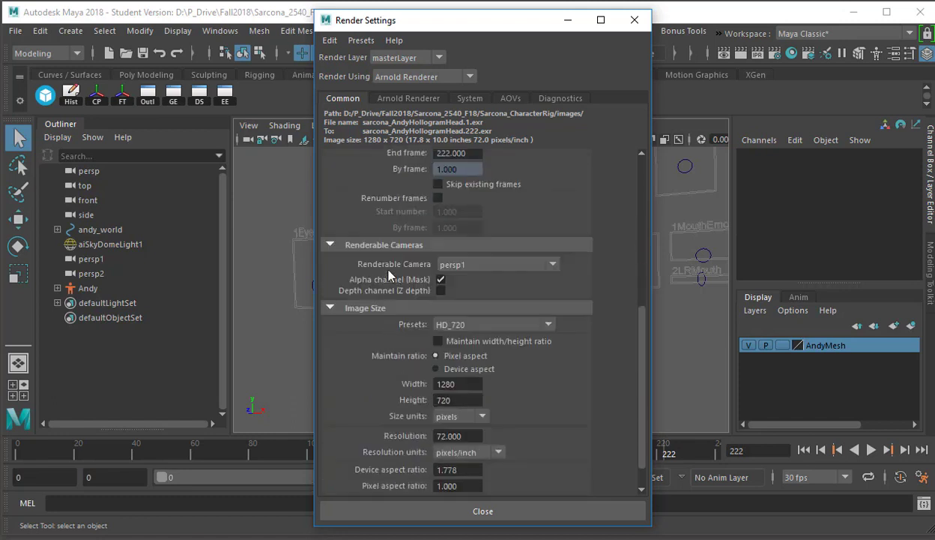
left_click(634, 21)
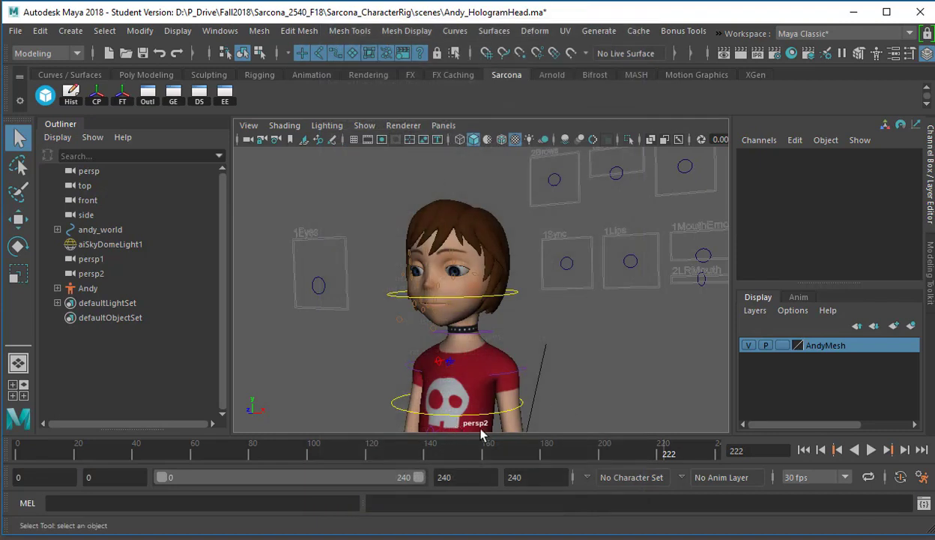
left_click(105, 273)
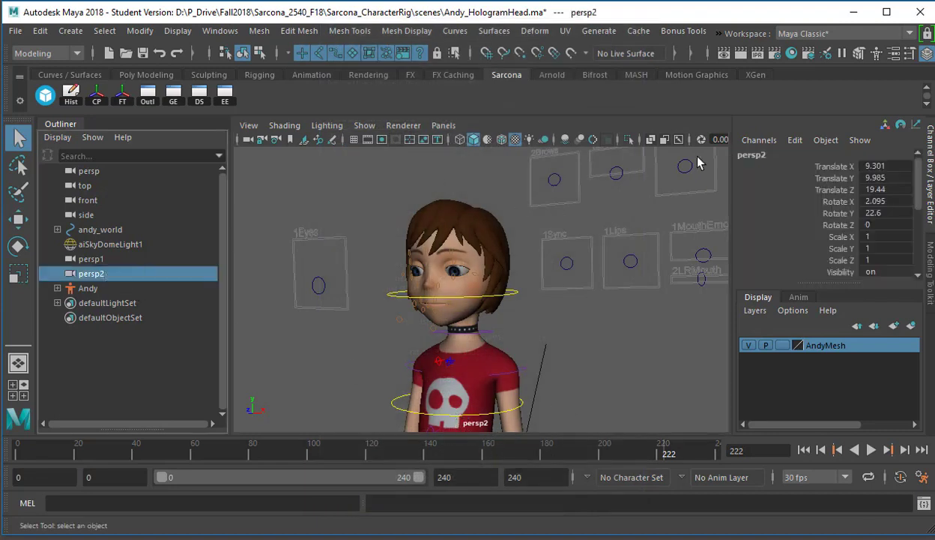
double_click(782, 154)
type("r")
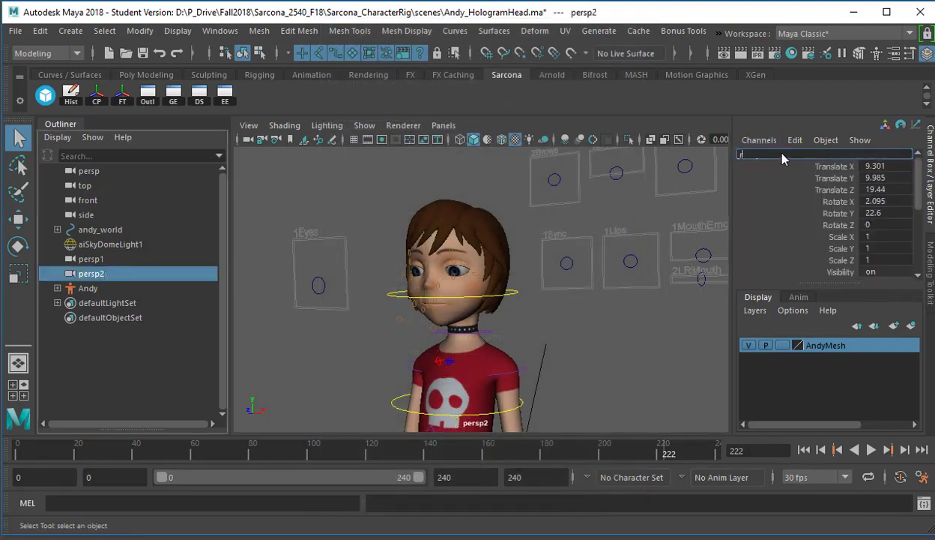
type("enderCam")
key("Return")
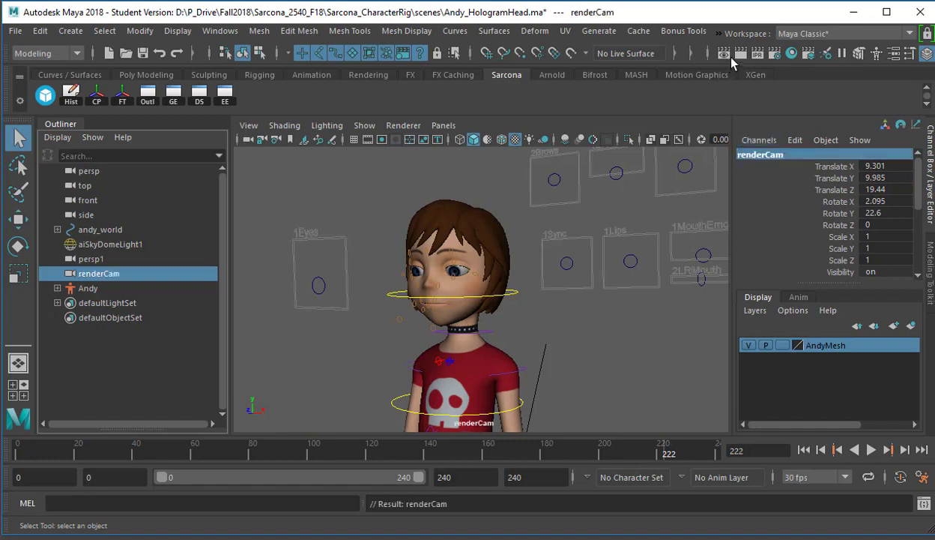
- Reopen the Render Settings and make renderCam the renderable camera
left_click(776, 56)
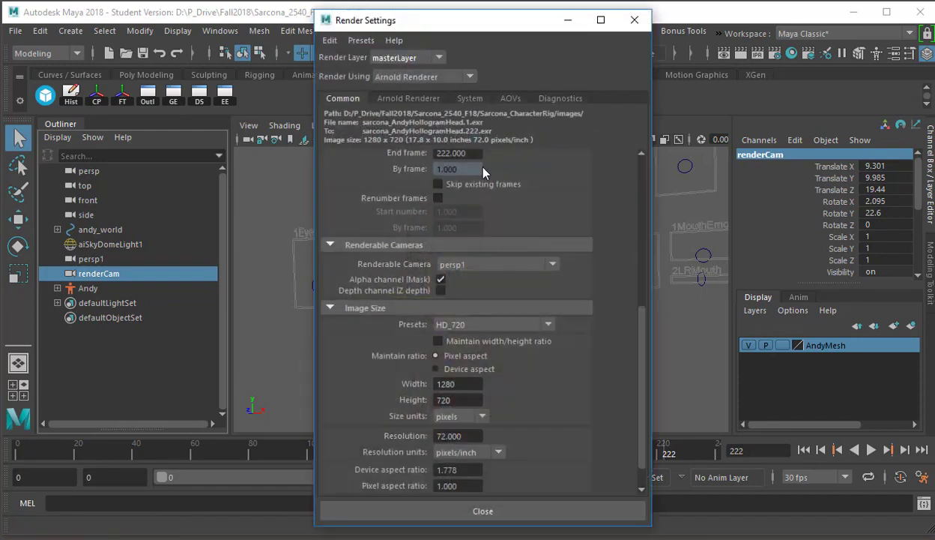
scroll(468, 307, "down", 1)
left_click(472, 230)
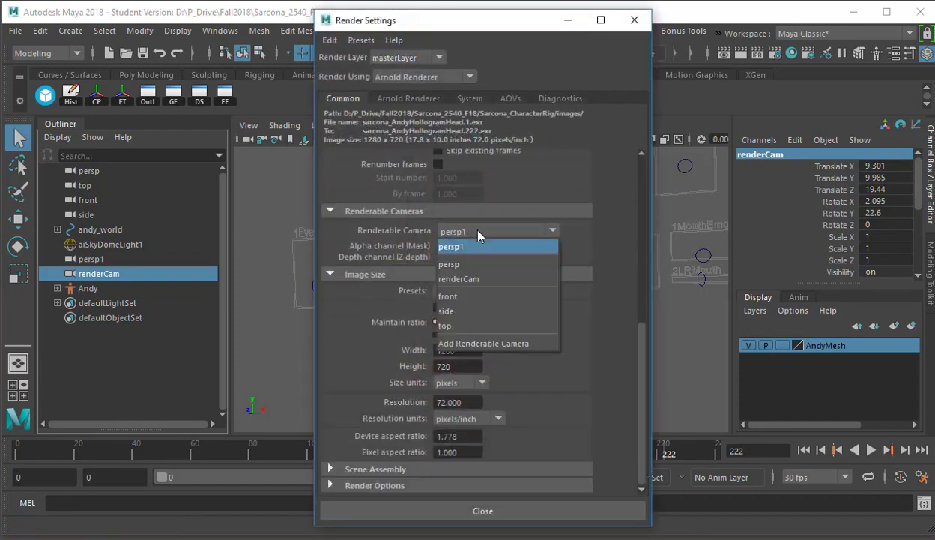
left_click(458, 279)
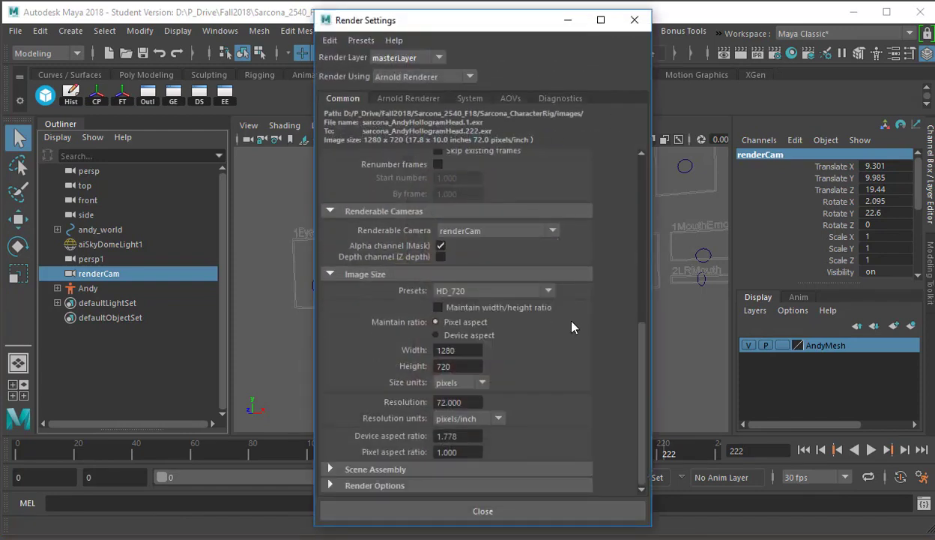
- Set the render image size to 960 pixels wide and 540 pixels high
left_click(450, 350)
key("ctrl+a")
type("960")
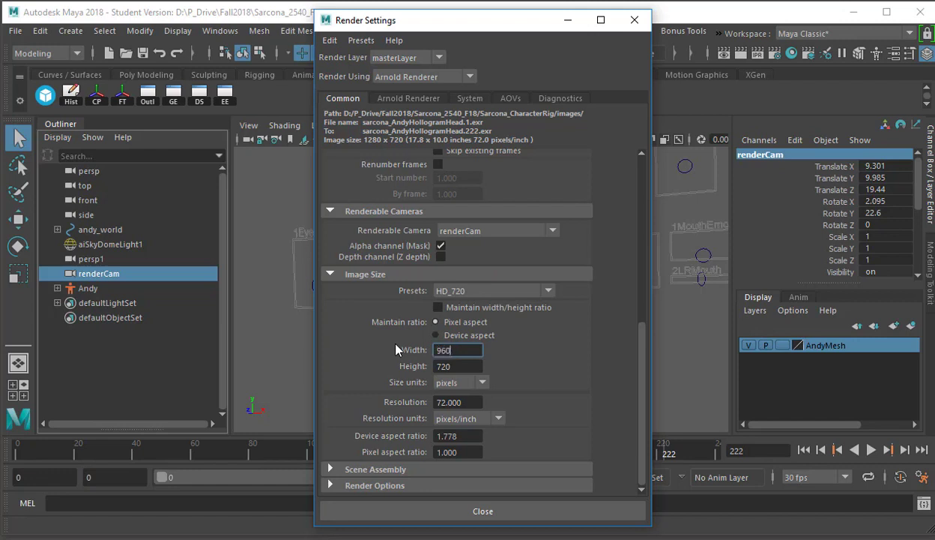
key("Tab")
type("540")
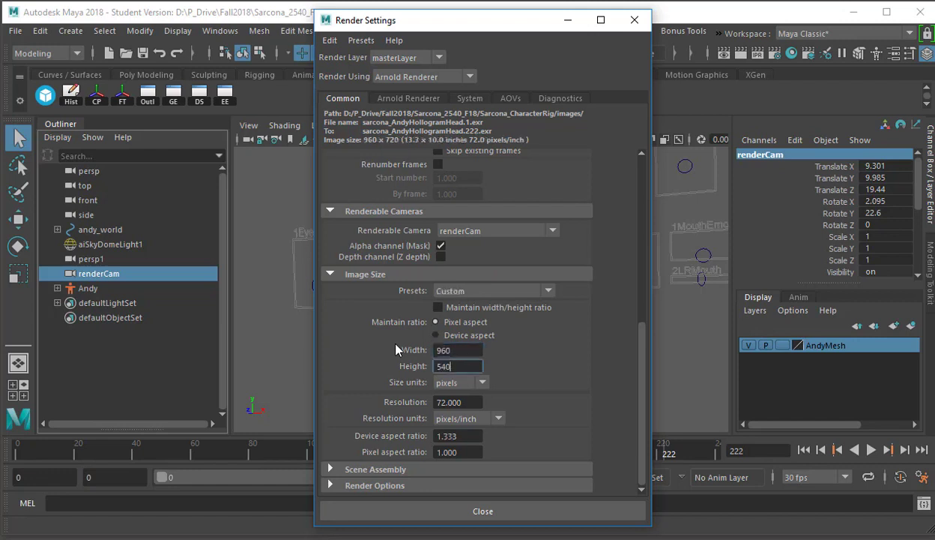
key("Return")
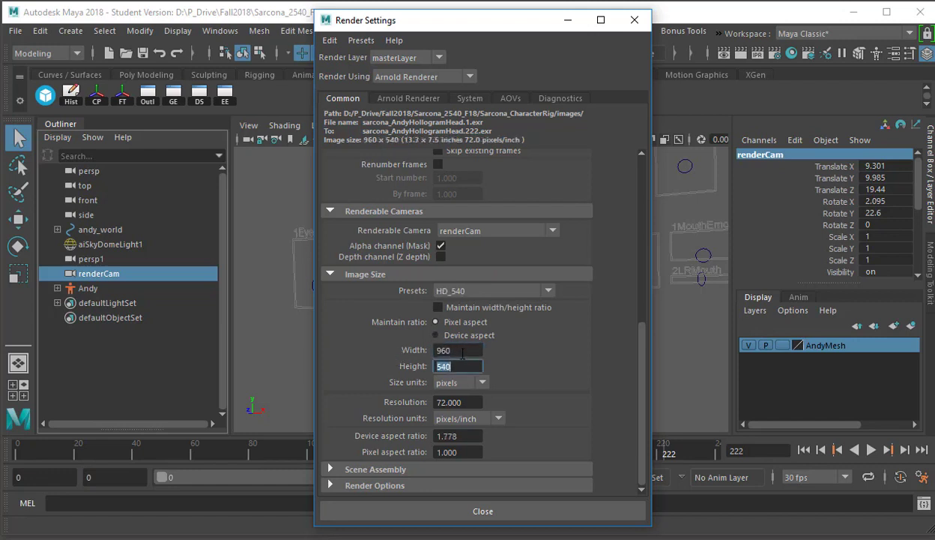
scroll(375, 264, "up", 8)
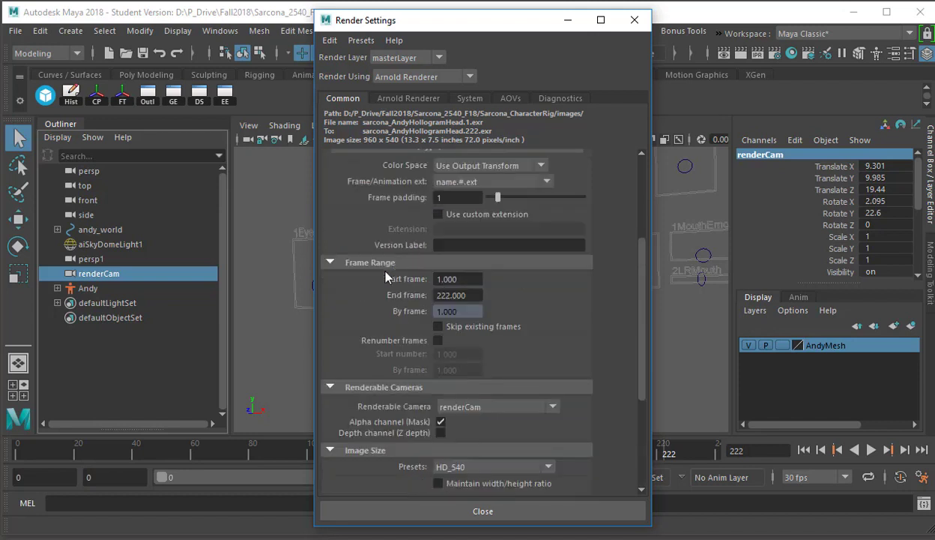
- Set the Arnold sampling's Camera (AA) value to 0
left_click(406, 98)
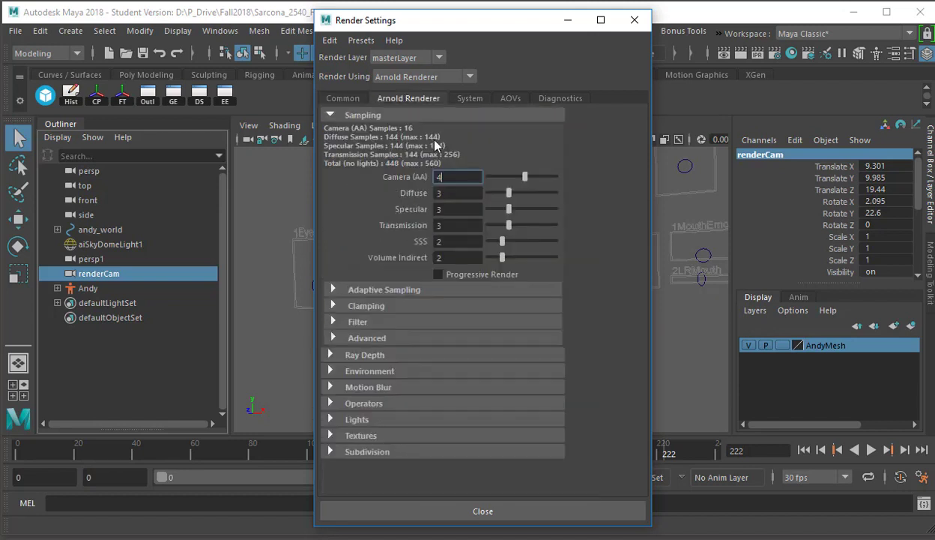
left_click(454, 193)
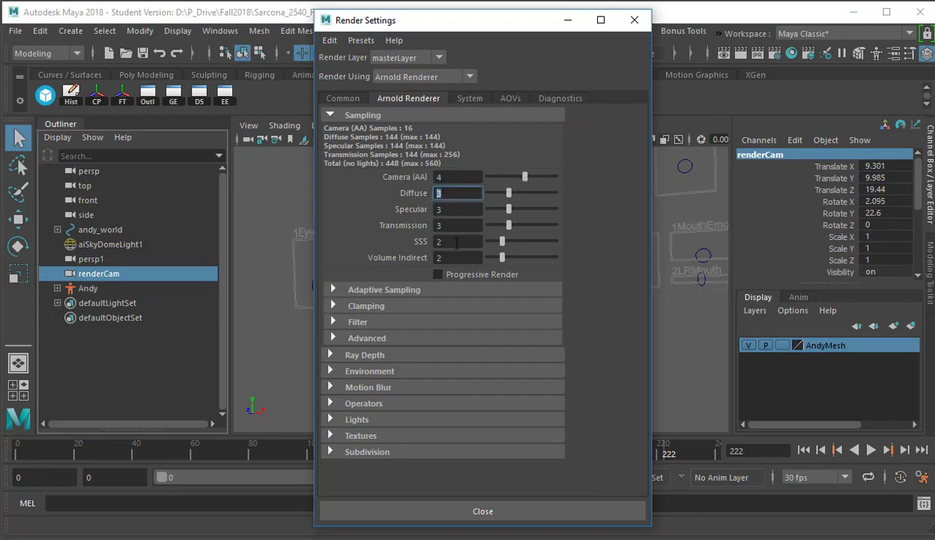
left_click_drag(447, 177, 392, 180)
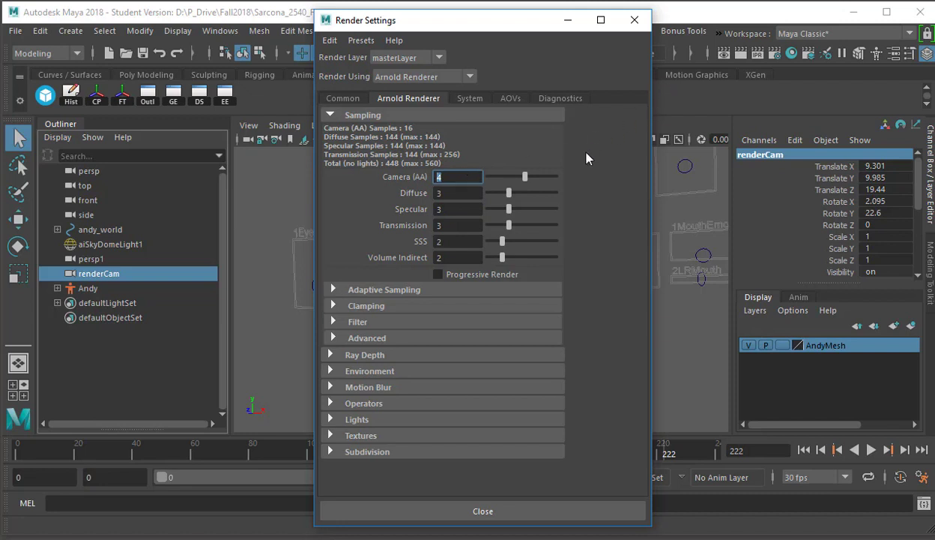
type("0")
key("Return")
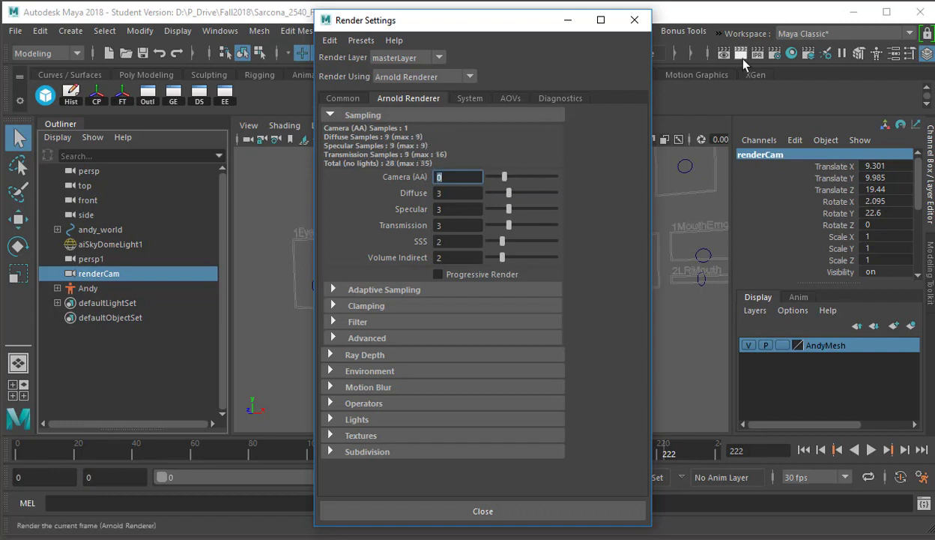
- Render the current frame with Arnold and inspect the character's face and hair edges up close
left_click(718, 33)
mouse_move(764, 51)
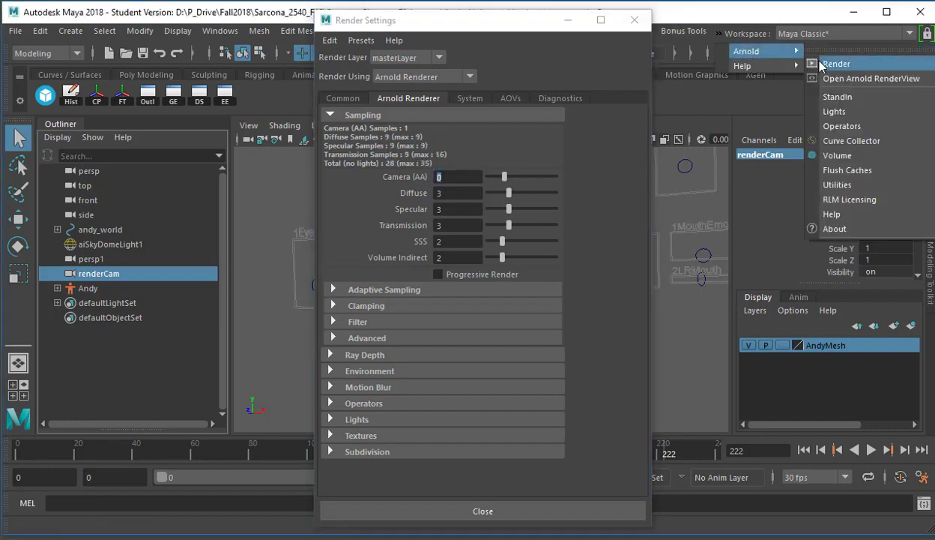
left_click(828, 64)
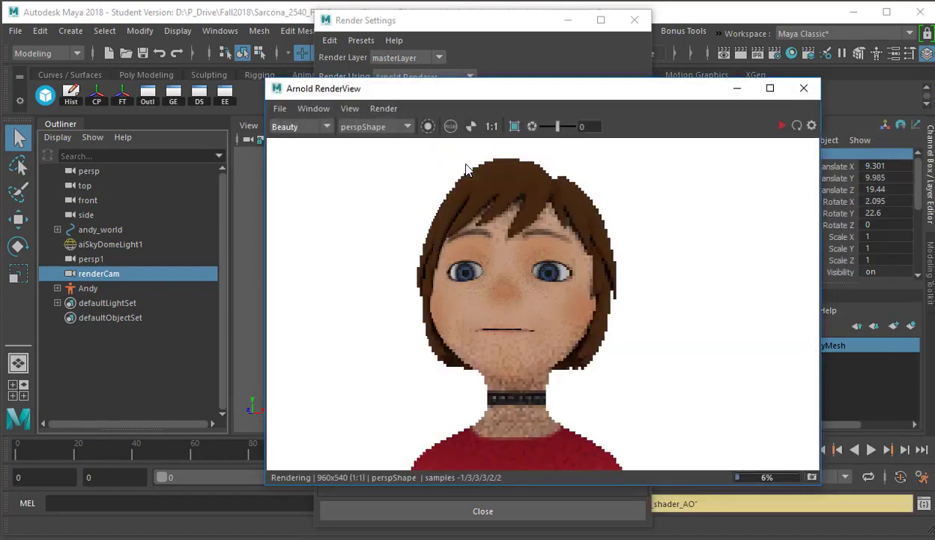
scroll(595, 275, "up", 4)
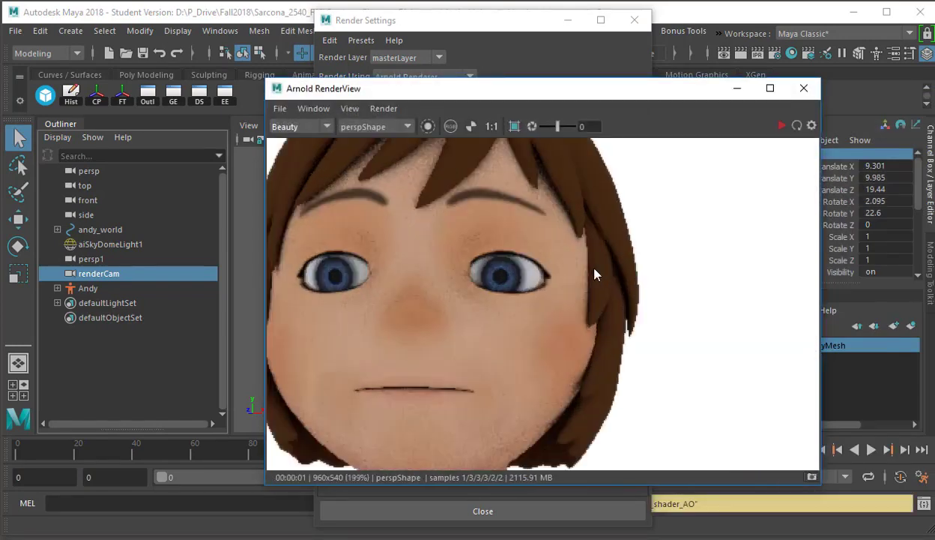
scroll(594, 274, "up", 3)
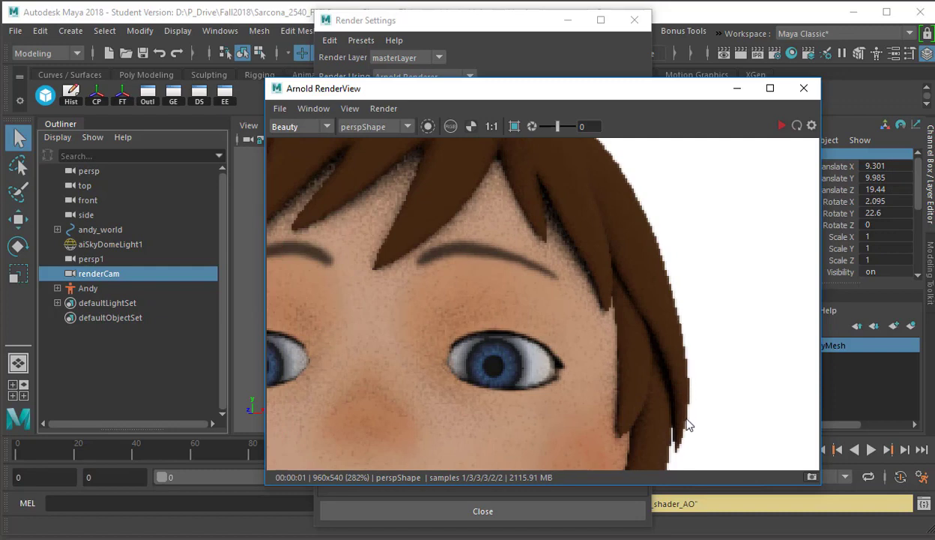
- Set Camera (AA) to 1 in the Arnold sampling settings and check the updated render
left_click(513, 50)
type("1")
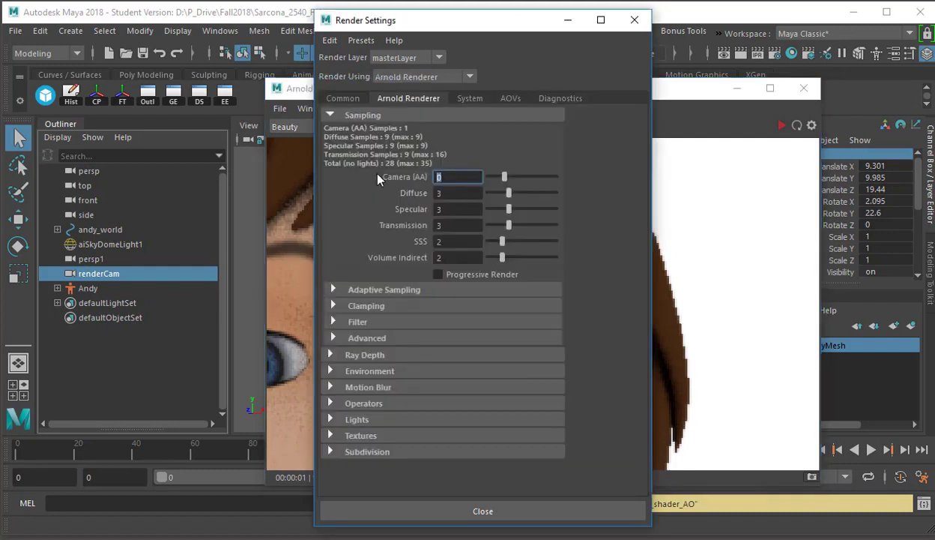
key("Tab")
left_click(737, 148)
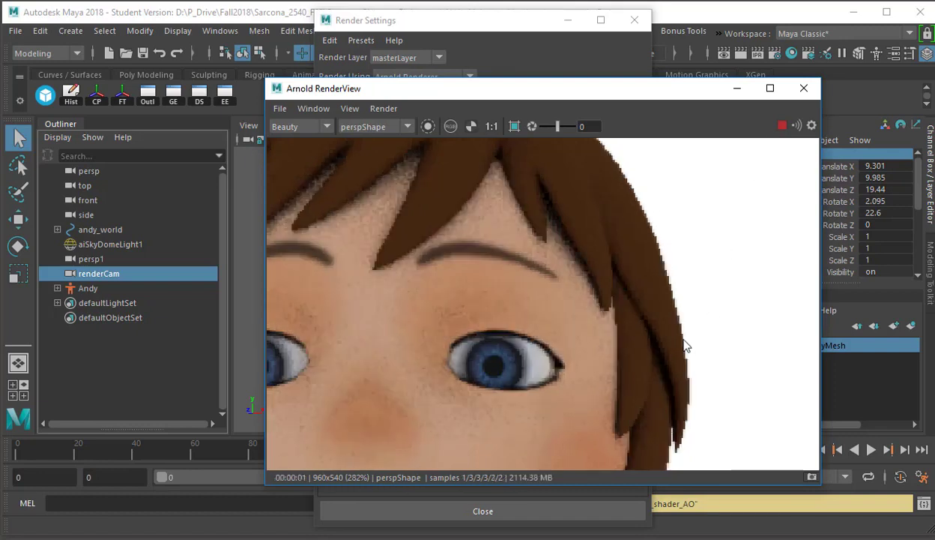
- Set Camera (AA) to 4 and inspect the updated render's hair edges and eye up close
left_click(551, 70)
left_click_drag(455, 177, 384, 176)
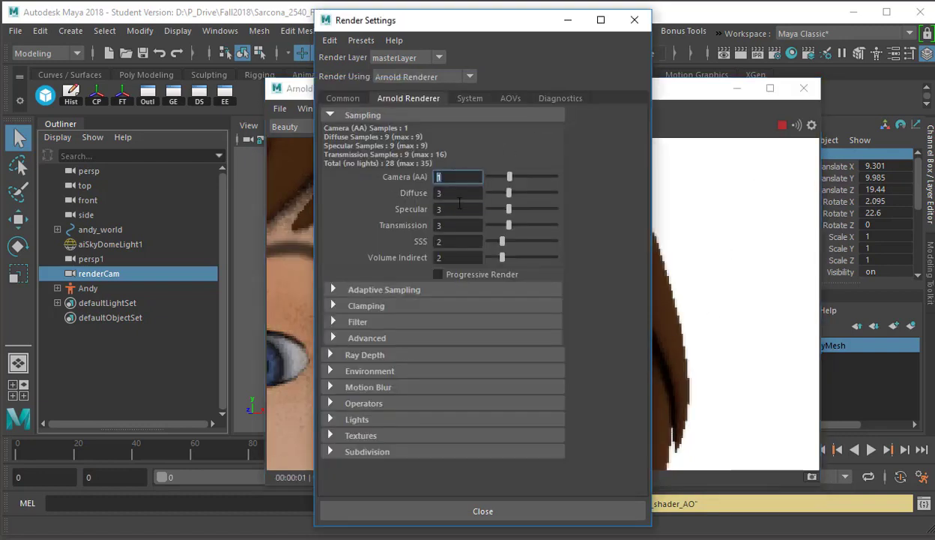
type("4")
key("Tab")
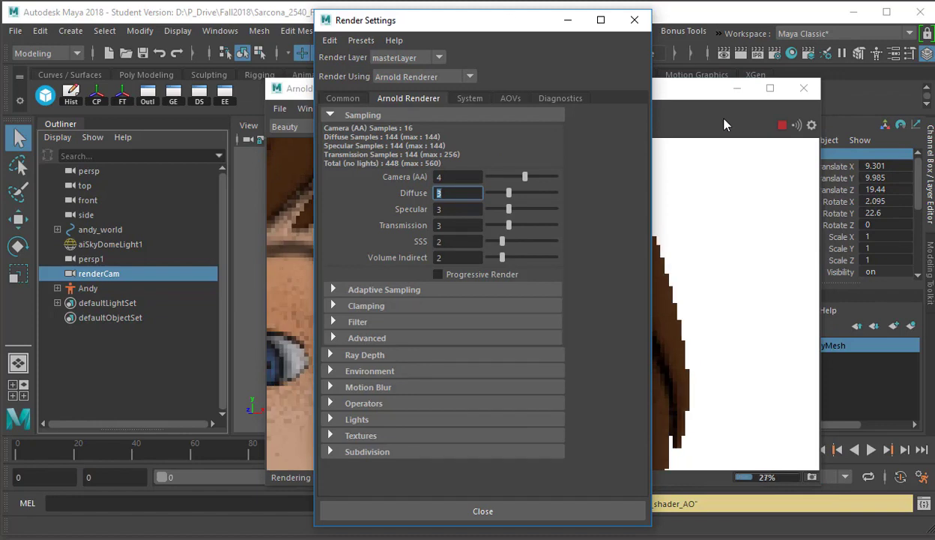
left_click(725, 121)
scroll(683, 235, "down", 1)
scroll(729, 250, "down", 2)
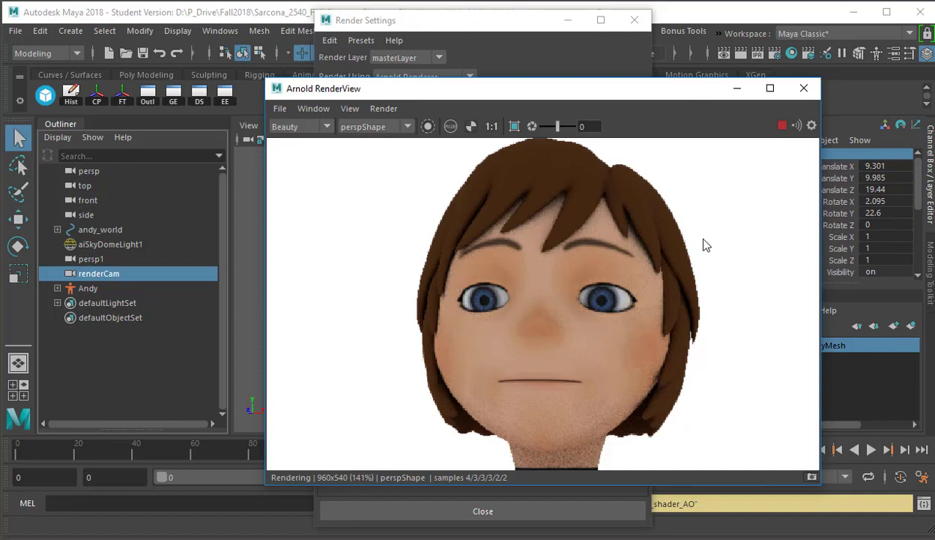
scroll(716, 249, "up", 4)
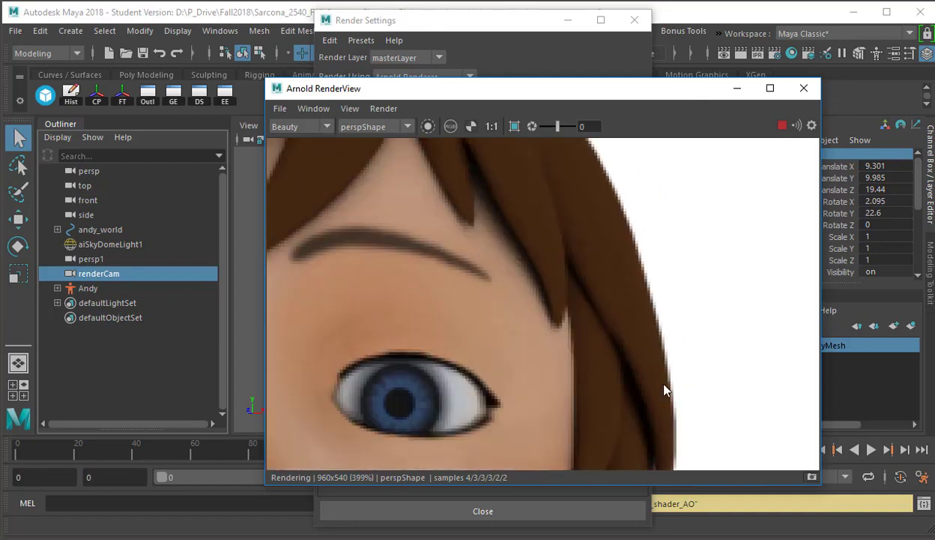
- Examine the hair edge pixels in the Camera (AA) 4 render and return to the character's head and shoulders at 1:1
scroll(663, 386, "up", 10)
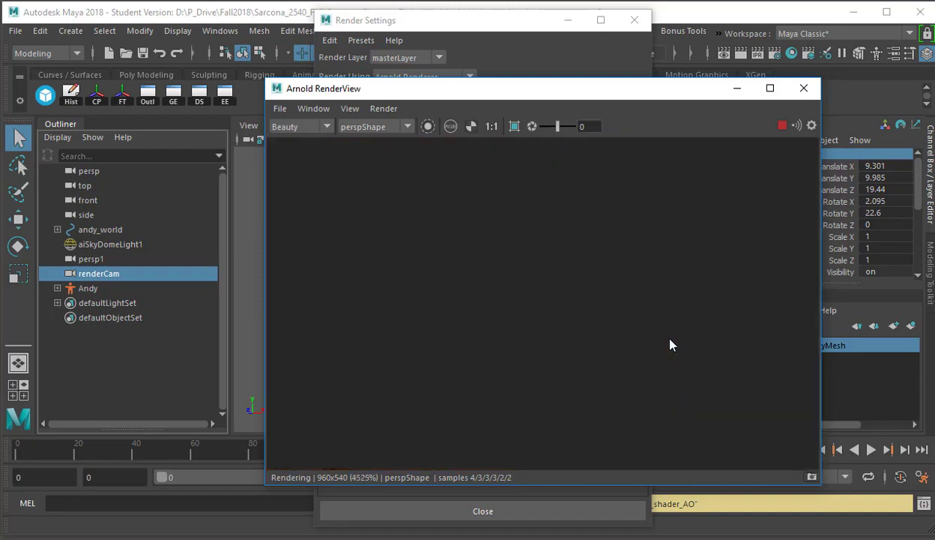
scroll(671, 345, "down", 4)
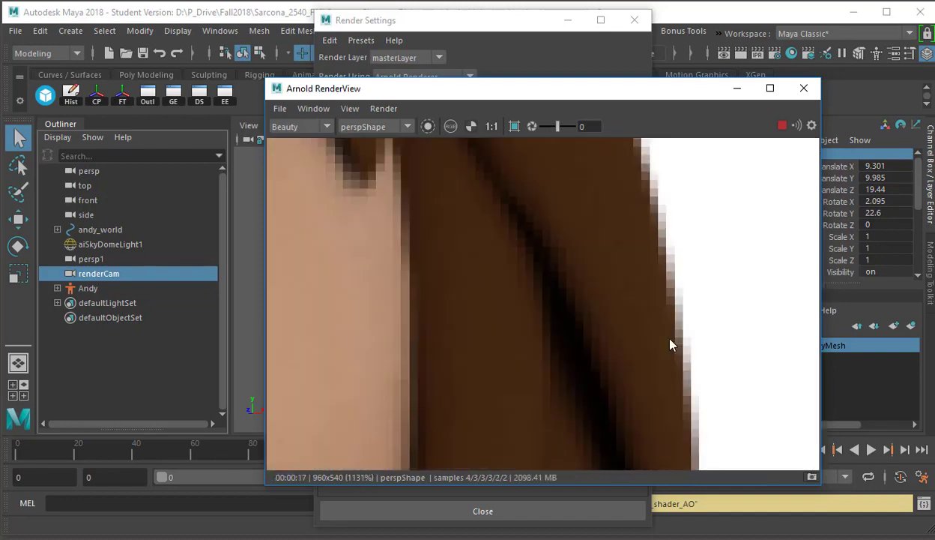
scroll(670, 344, "down", 7)
middle_click_drag(607, 363, 604, 310)
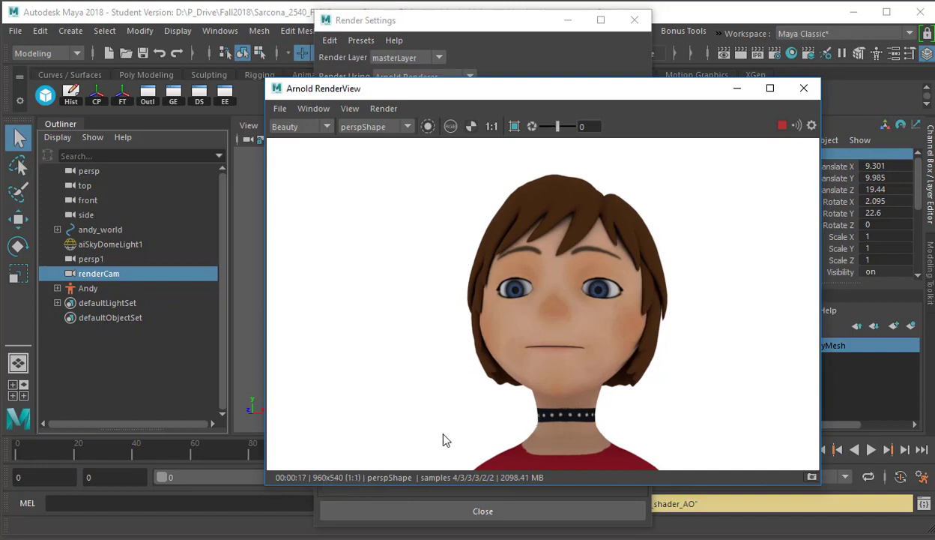
middle_click_drag(571, 435, 581, 403)
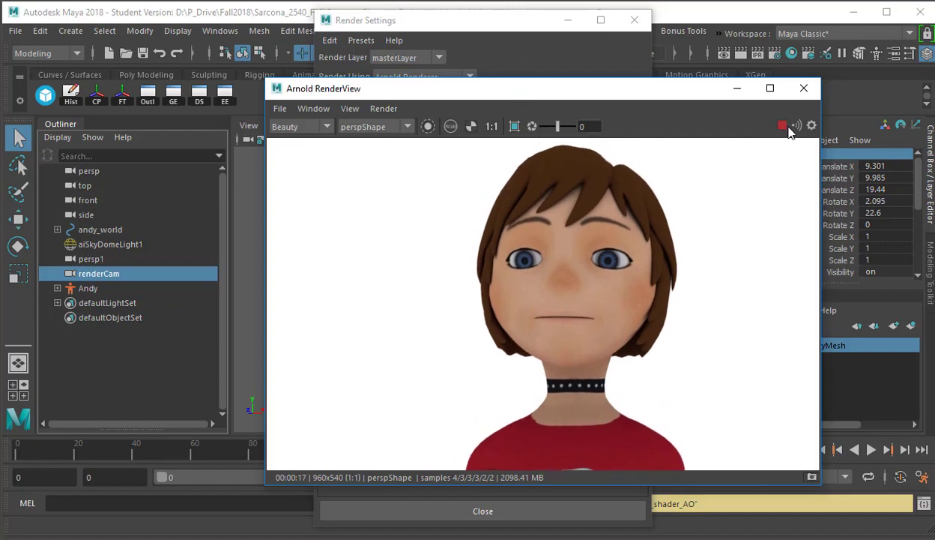
- Enable Arnold motion blur in the render settings with Deformation and Shaders on and Camera off
left_click(532, 61)
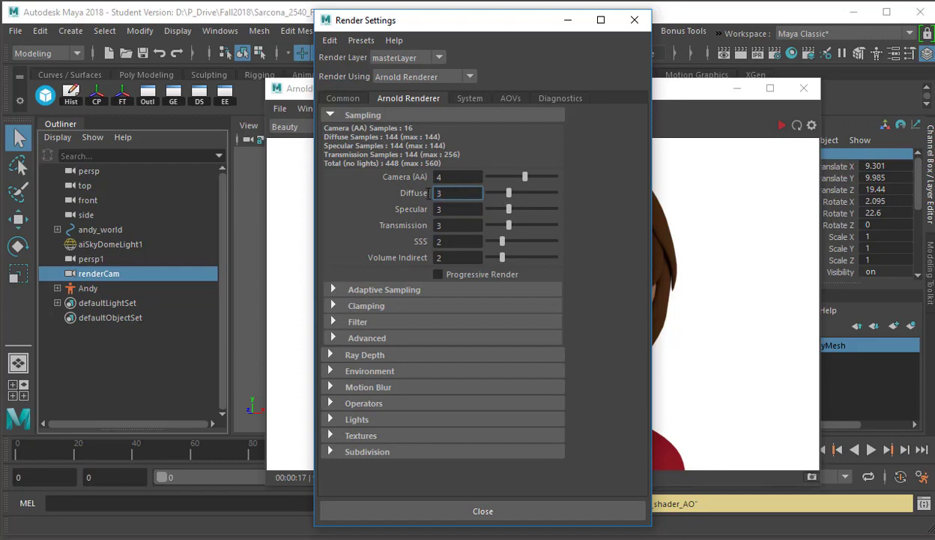
key("Tab")
left_click(360, 388)
scroll(525, 379, "down", 2)
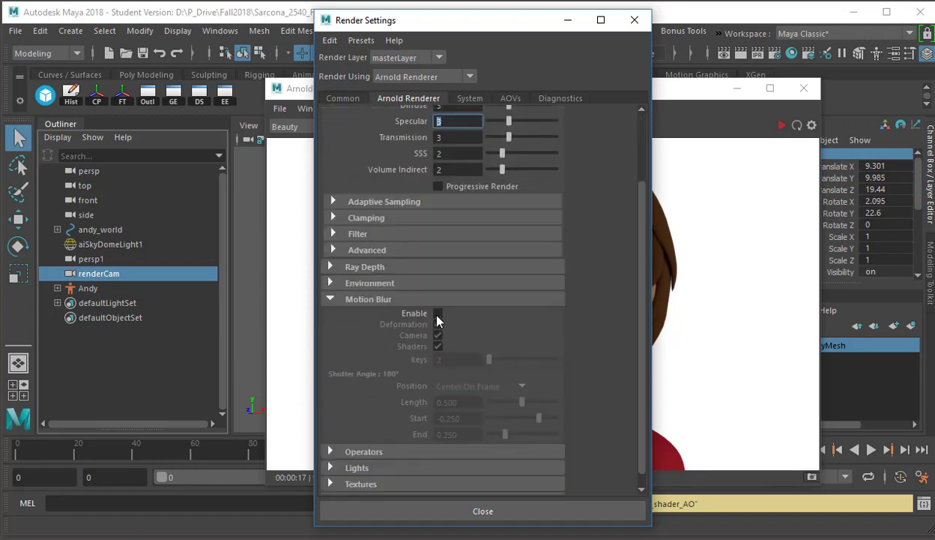
left_click(438, 314)
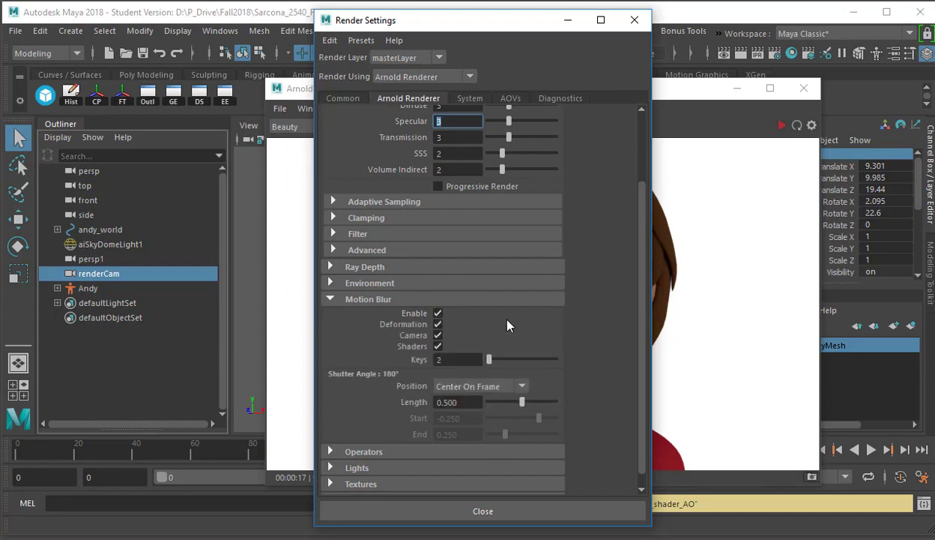
left_click(437, 323)
left_click_drag(479, 33, 347, 28)
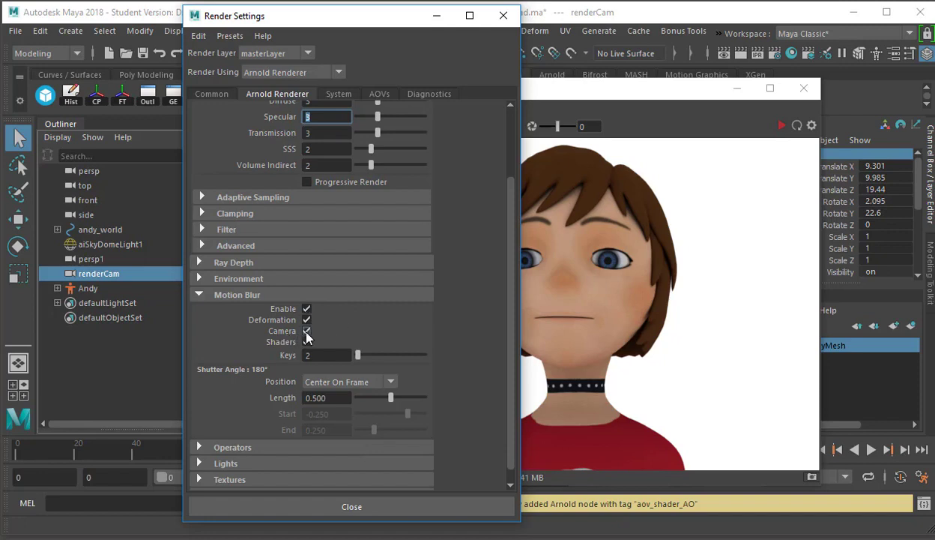
left_click(306, 331)
left_click(305, 346)
- Try a motion blur Keys value of 3 and set it back to 2
left_click(328, 353)
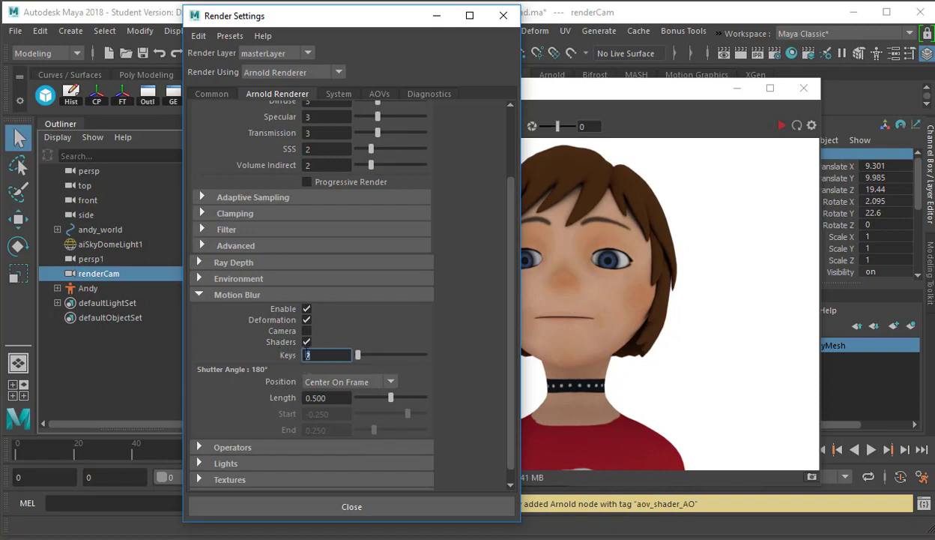
type("3")
key("Return")
left_click(306, 354)
key("BackSpace")
type("2")
key("Return")
- Close the Arnold render view and choose Center On Frame as the motion blur shutter position
left_click(364, 384)
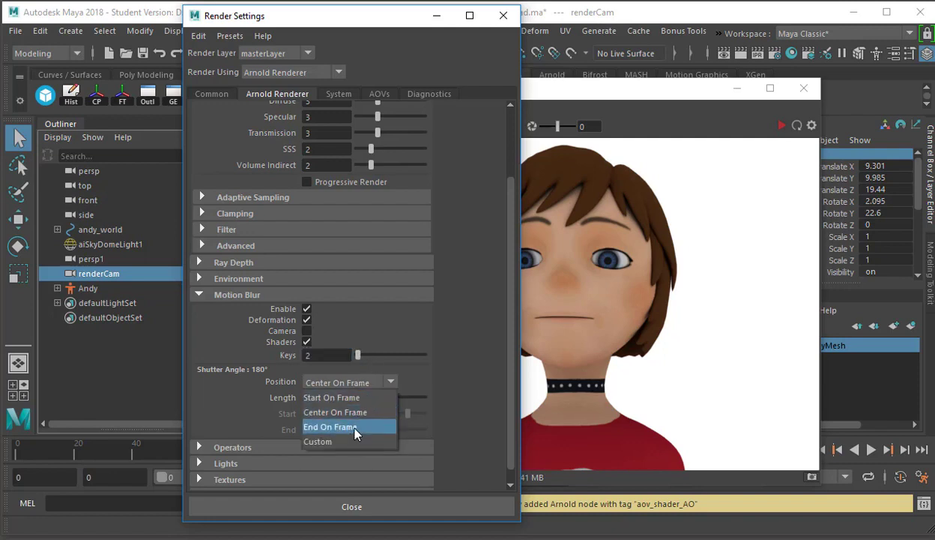
left_click(411, 331)
left_click(804, 87)
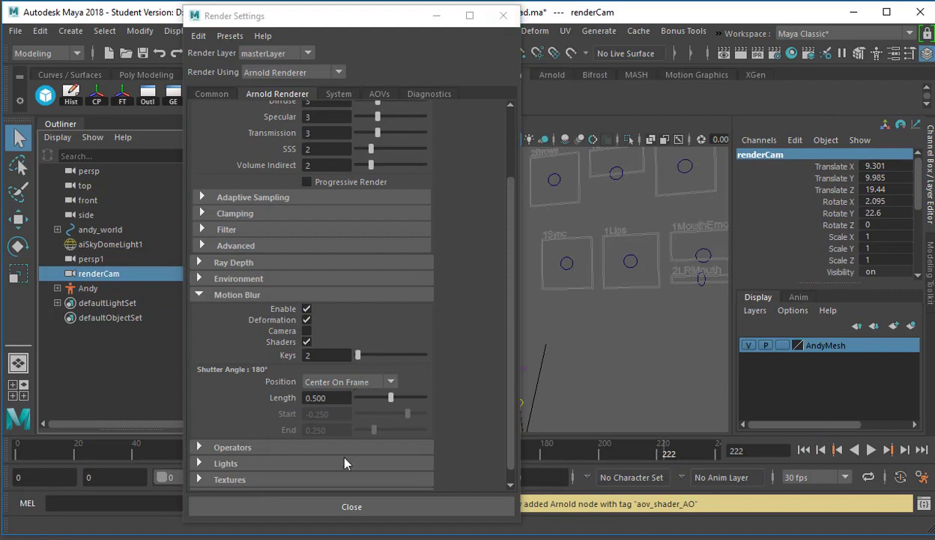
left_click(320, 382)
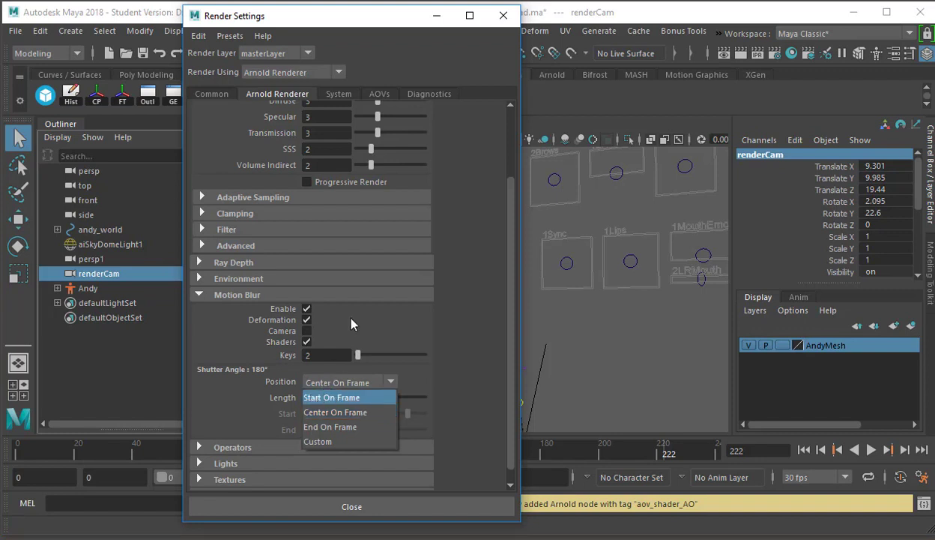
left_click(351, 318)
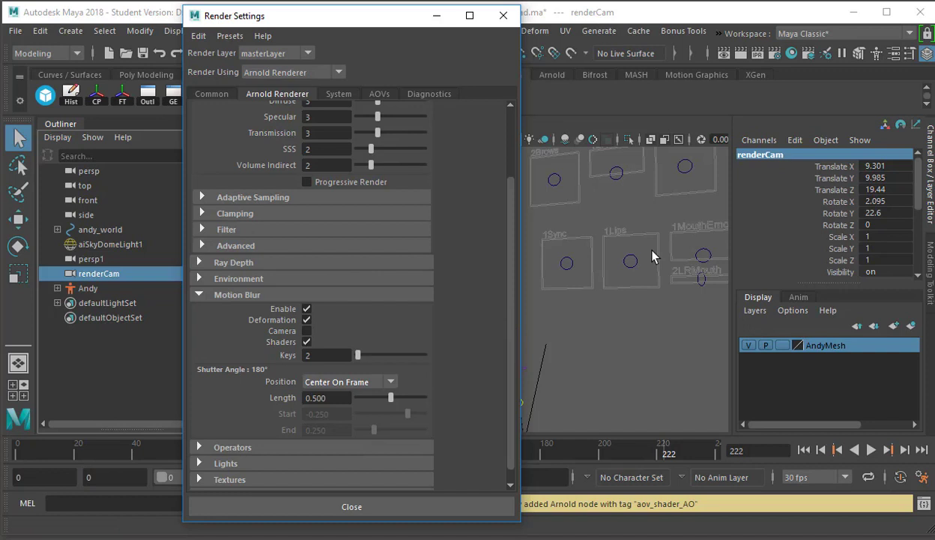
left_click(332, 384)
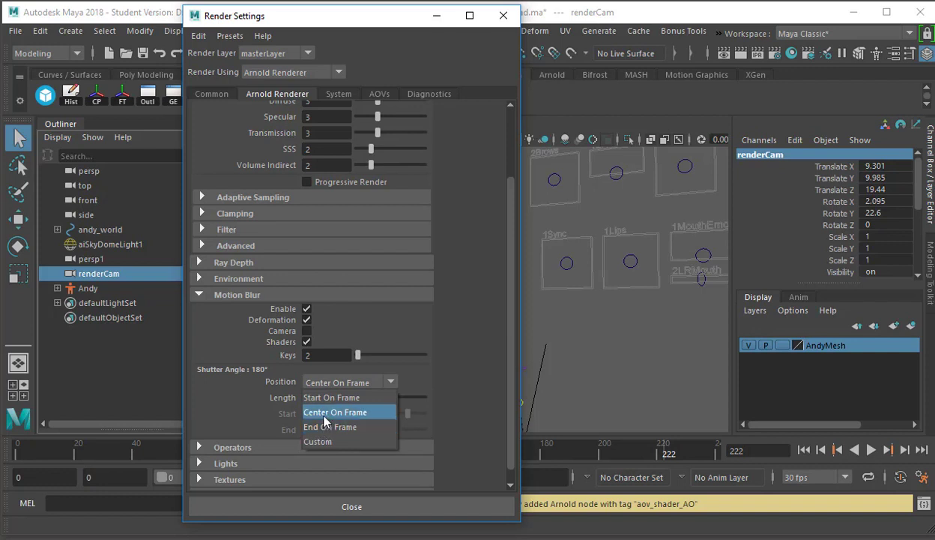
left_click(324, 417)
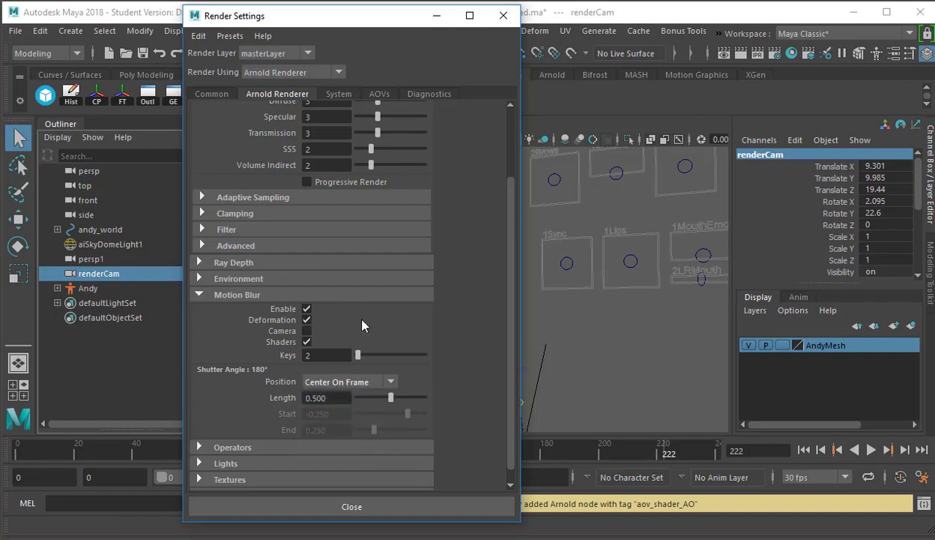
- Review the System, AOVs, Common and Arnold Renderer settings, and close the render settings
scroll(378, 330, "up", 3)
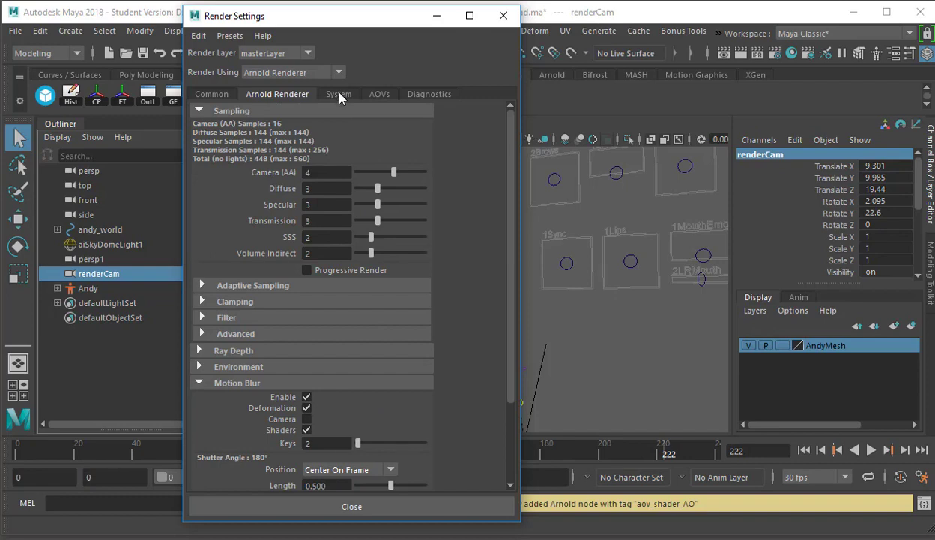
left_click(338, 94)
left_click(378, 95)
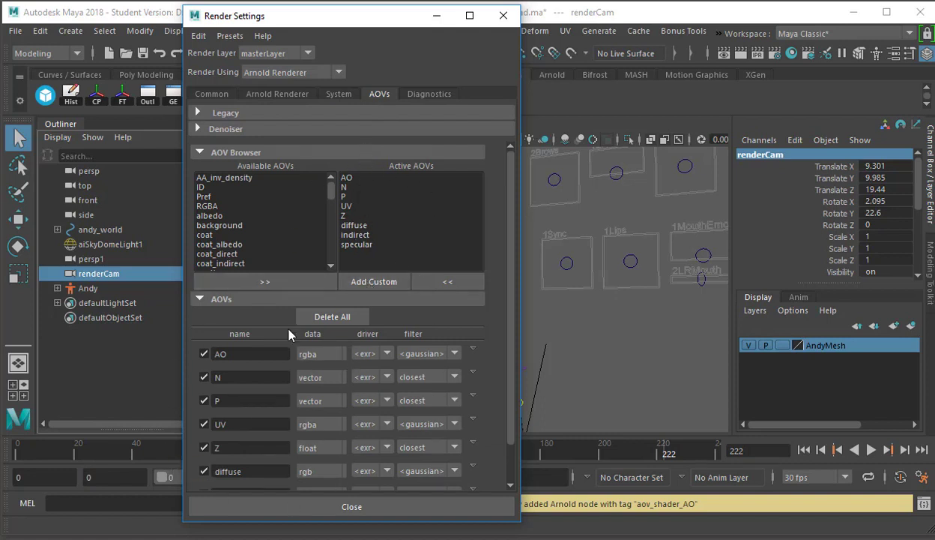
scroll(307, 386, "down", 1)
scroll(309, 398, "up", 1)
left_click(220, 98)
scroll(222, 335, "down", 5)
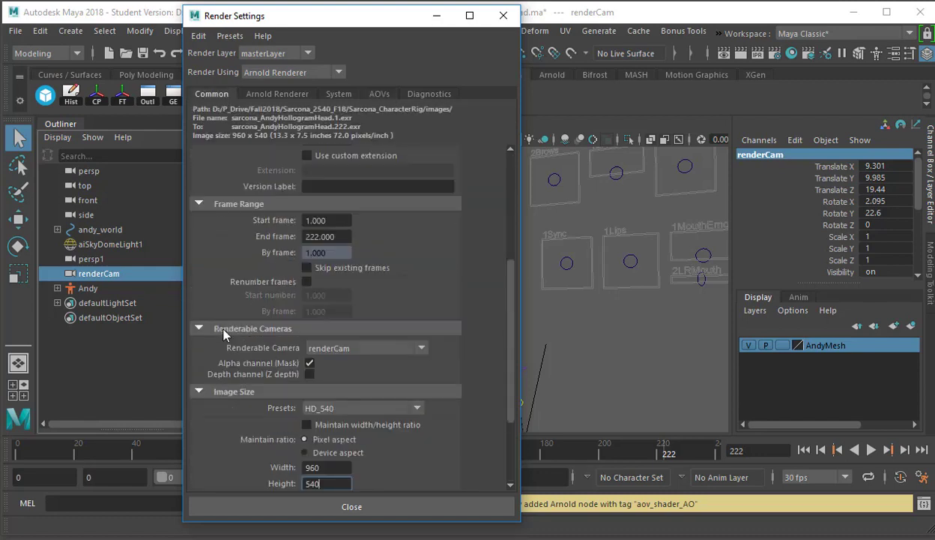
scroll(221, 334, "down", 3)
scroll(219, 334, "up", 8)
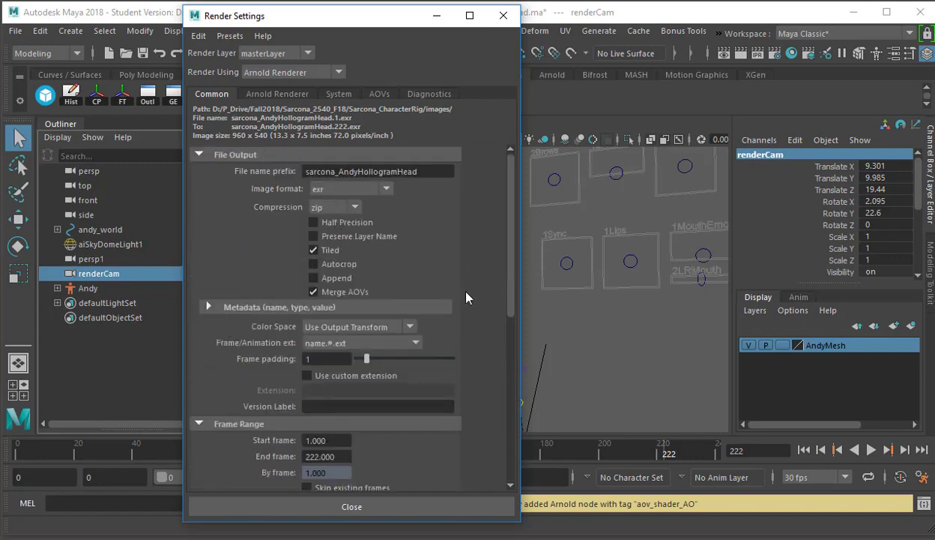
left_click(279, 95)
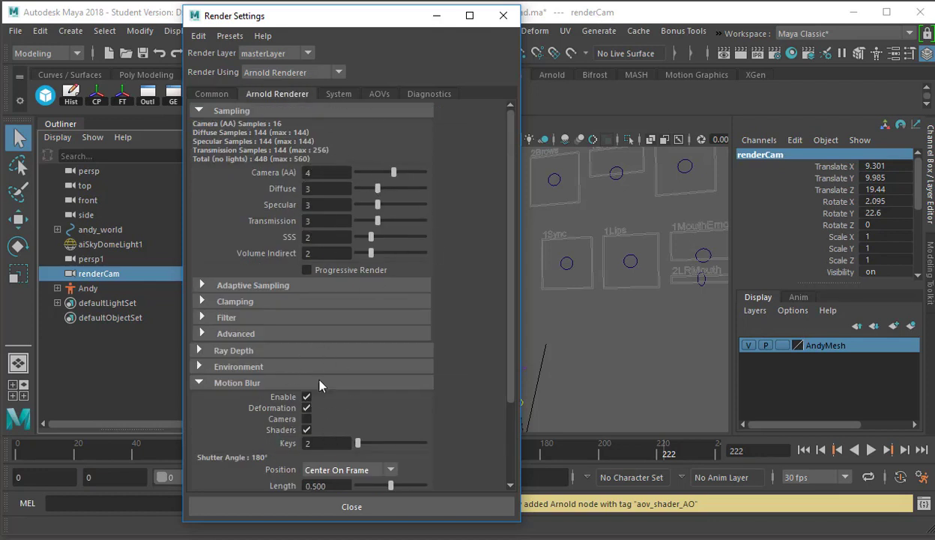
left_click(501, 17)
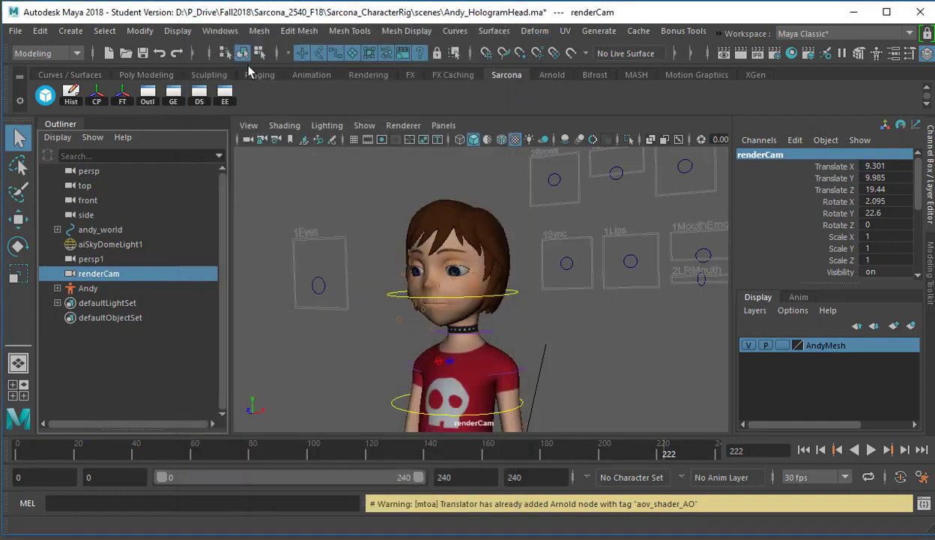
- Open the Render Sequence options from the Rendering menu set and set the current camera to renderCam
left_click(43, 57)
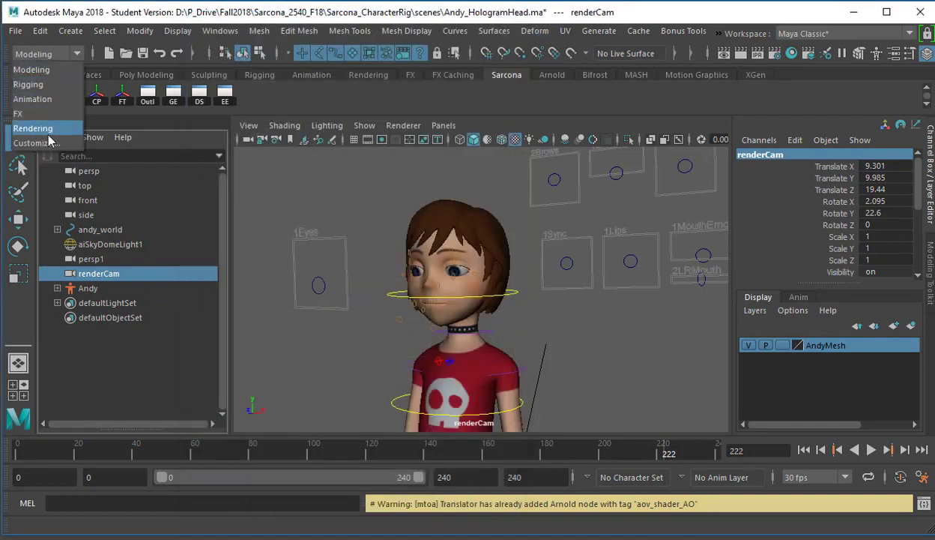
left_click(31, 130)
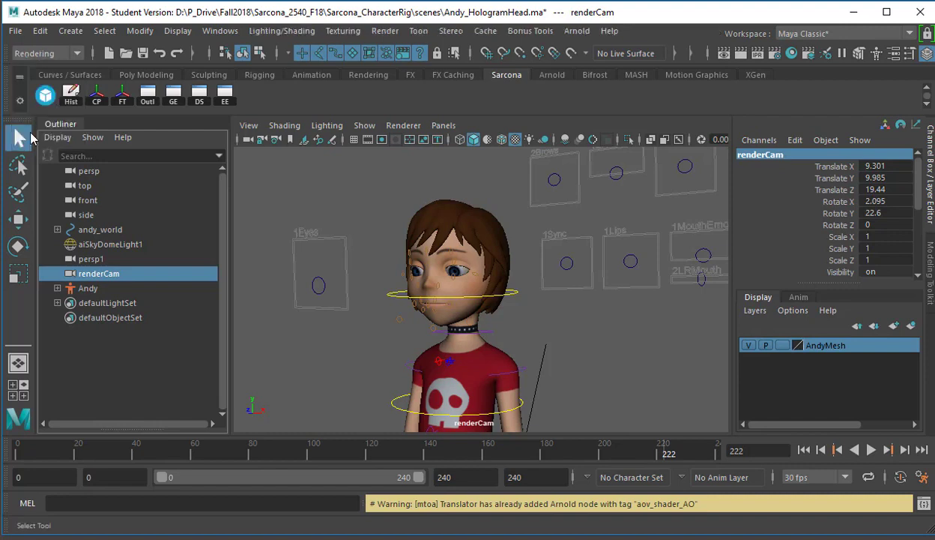
left_click(385, 30)
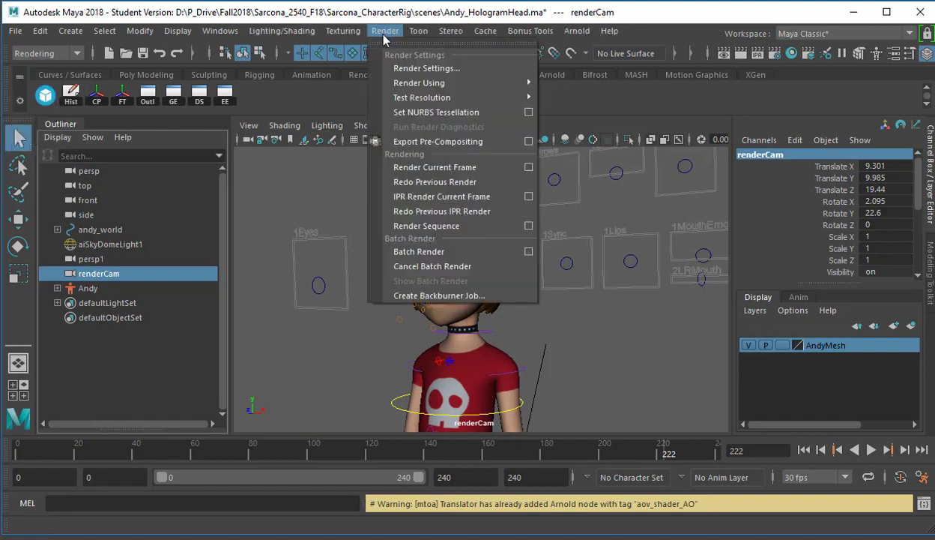
left_click(528, 226)
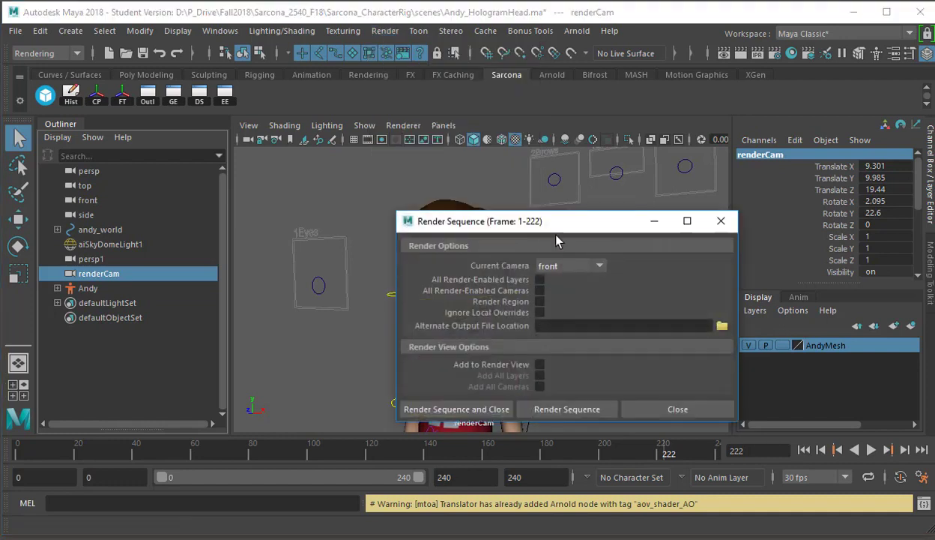
left_click_drag(472, 226, 213, 182)
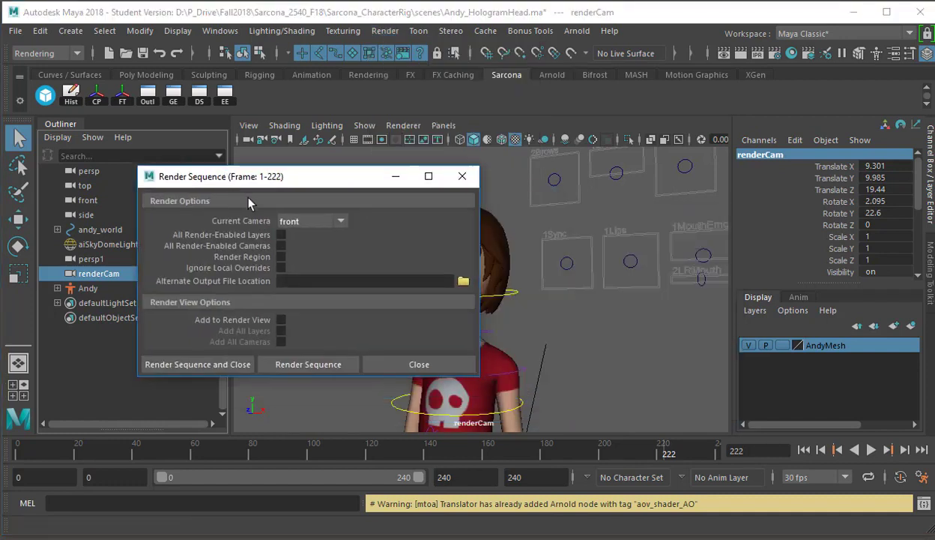
left_click(299, 221)
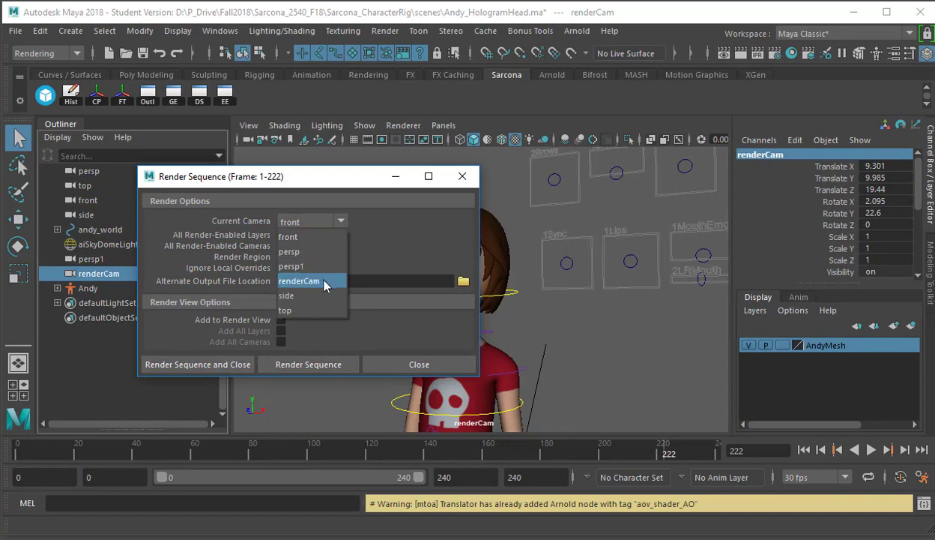
left_click(325, 281)
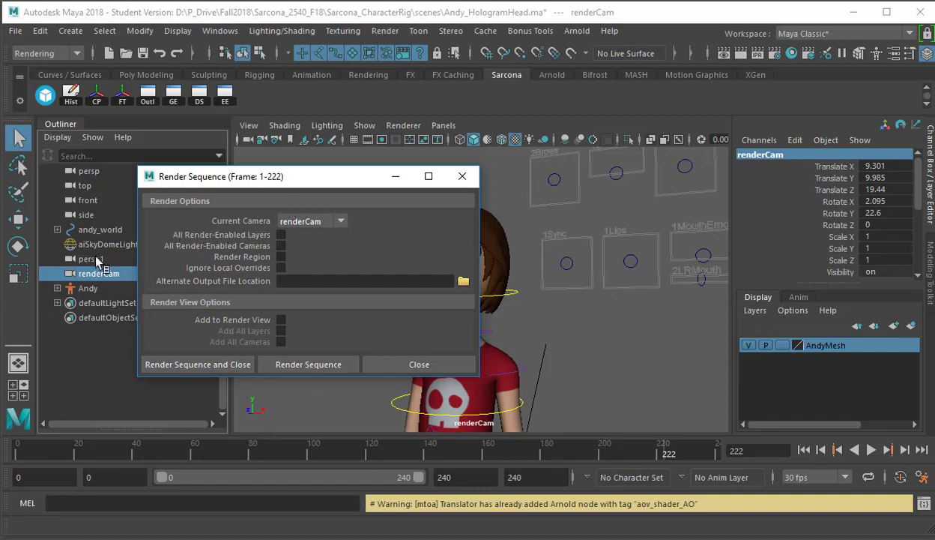
- Open the persp camera's attributes and expand its Output Settings to check whether it is set as renderable
left_click_drag(94, 169, 101, 218)
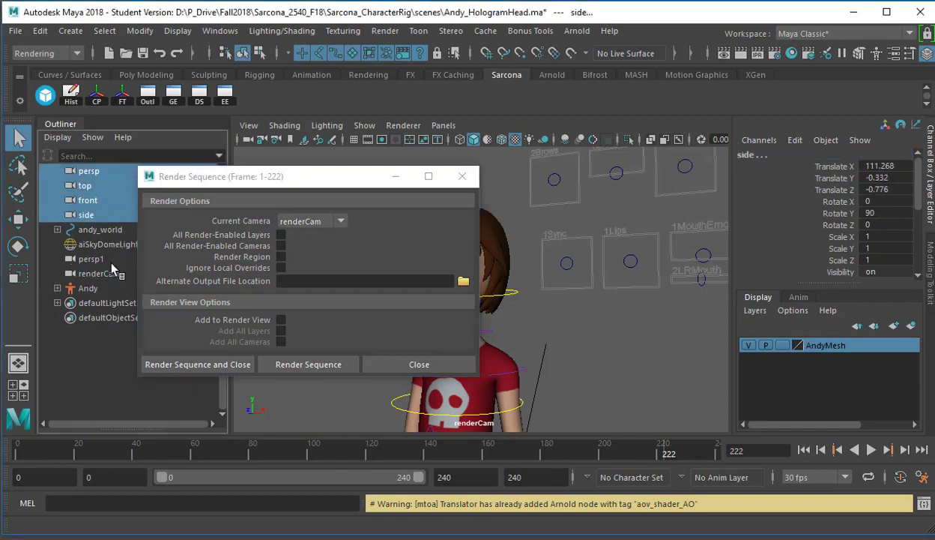
left_click_drag(113, 262, 116, 274)
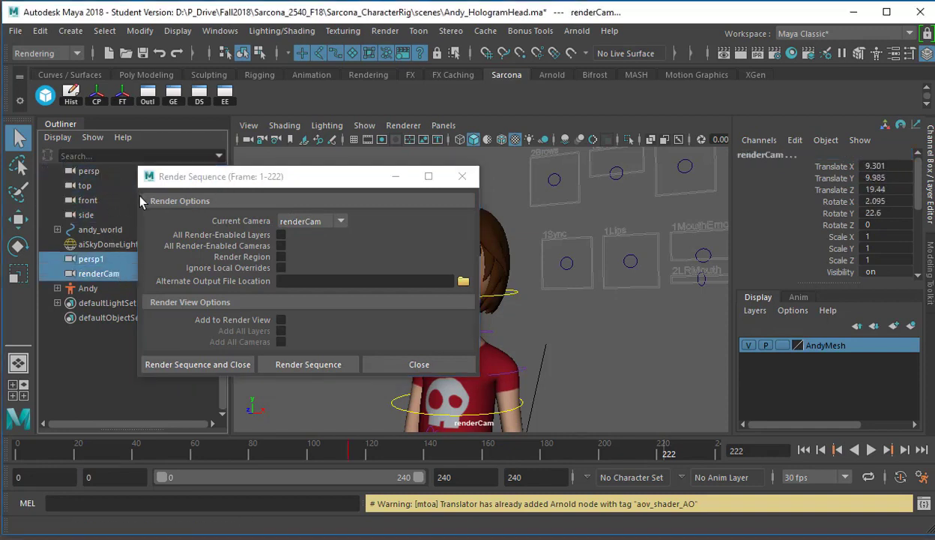
left_click(90, 171)
key("ctrl+a")
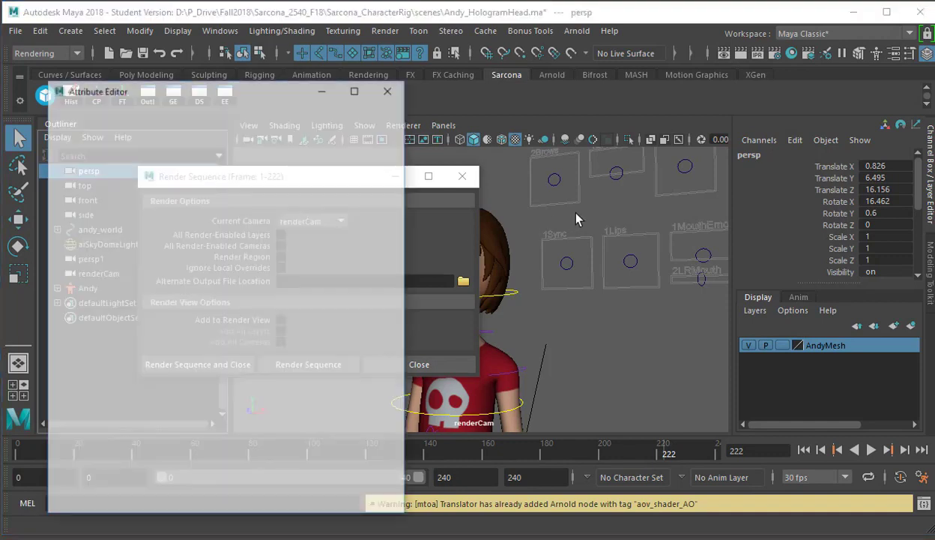
left_click_drag(323, 86, 632, 58)
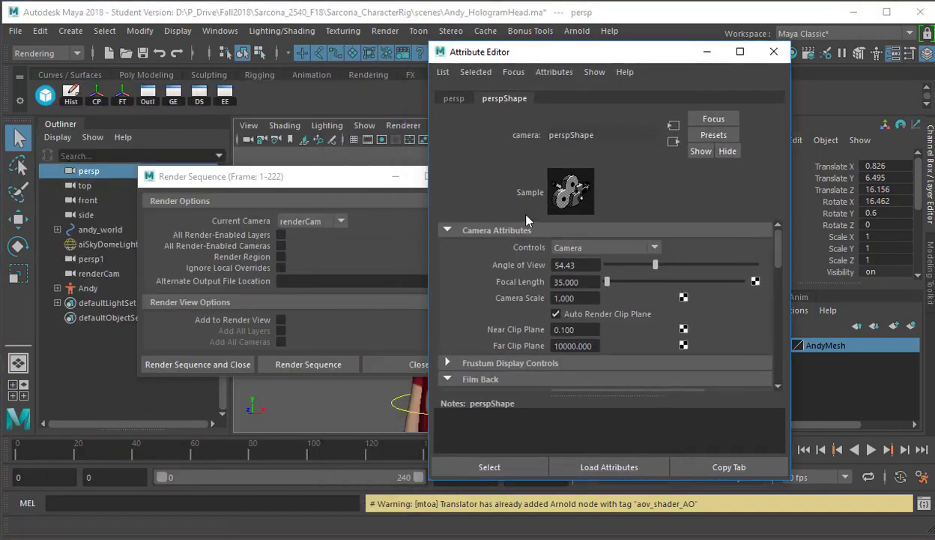
scroll(479, 321, "down", 10)
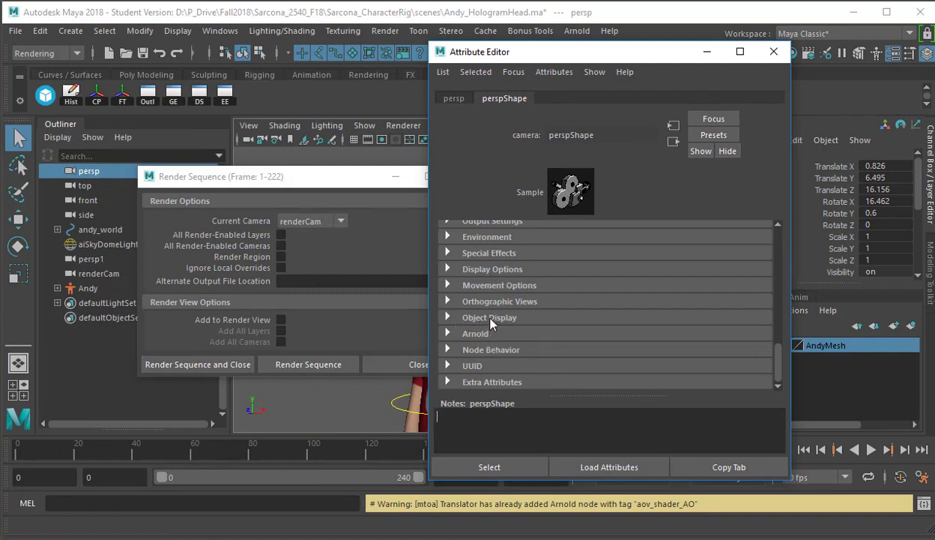
left_click(489, 318)
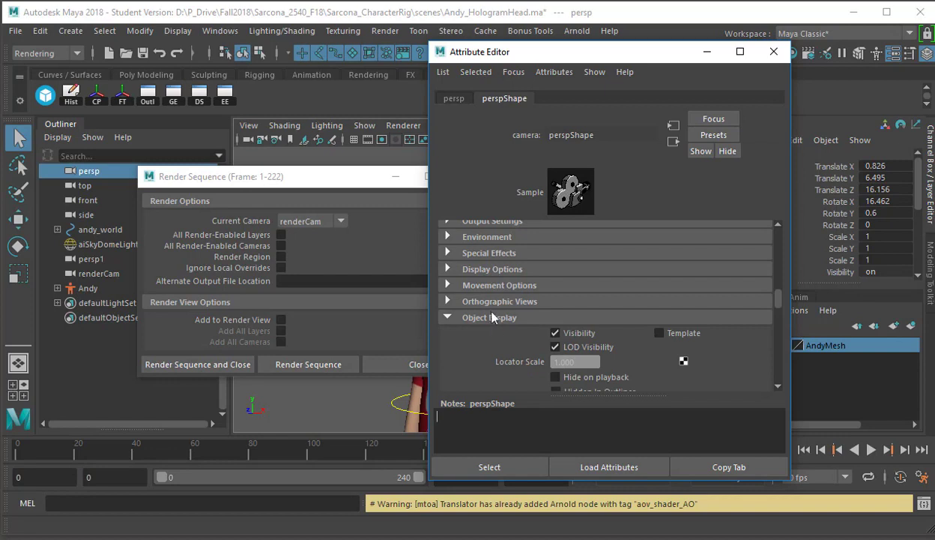
left_click(478, 300)
scroll(477, 281, "up", 2)
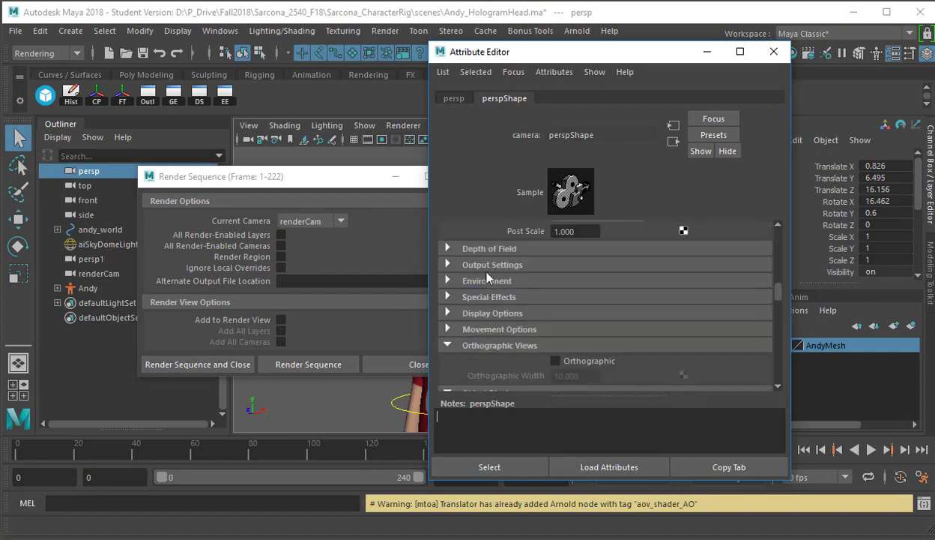
left_click(489, 266)
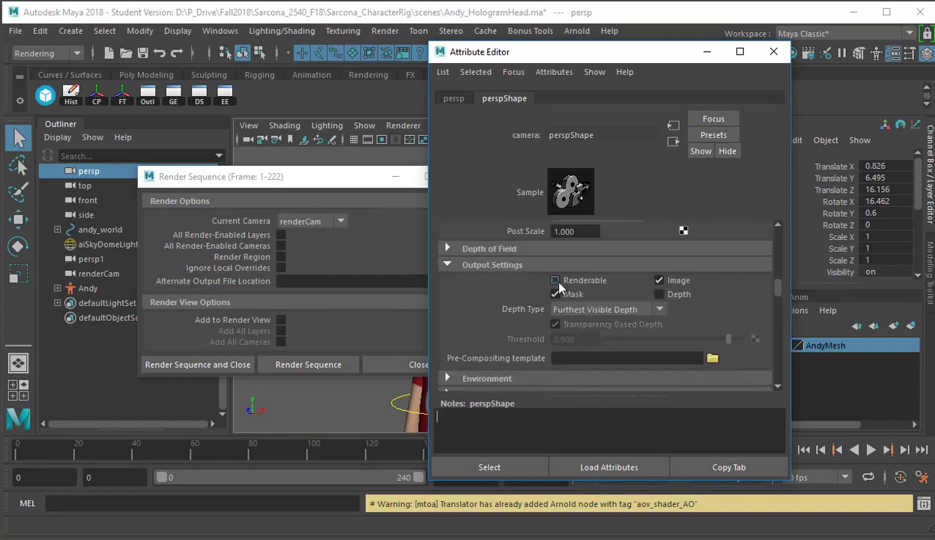
- Check the Renderable output setting of the top, front, side and persp1 cameras
left_click(94, 185)
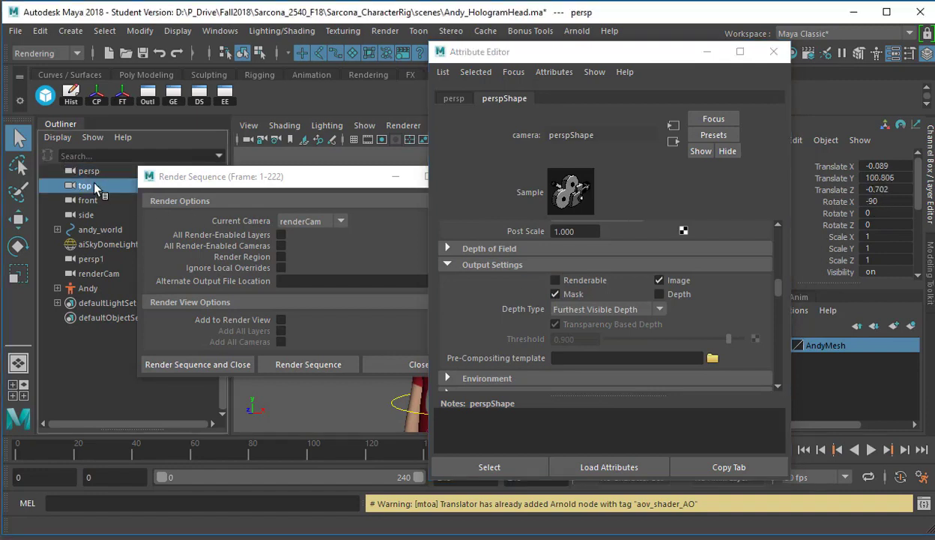
left_click(90, 198)
left_click(94, 215)
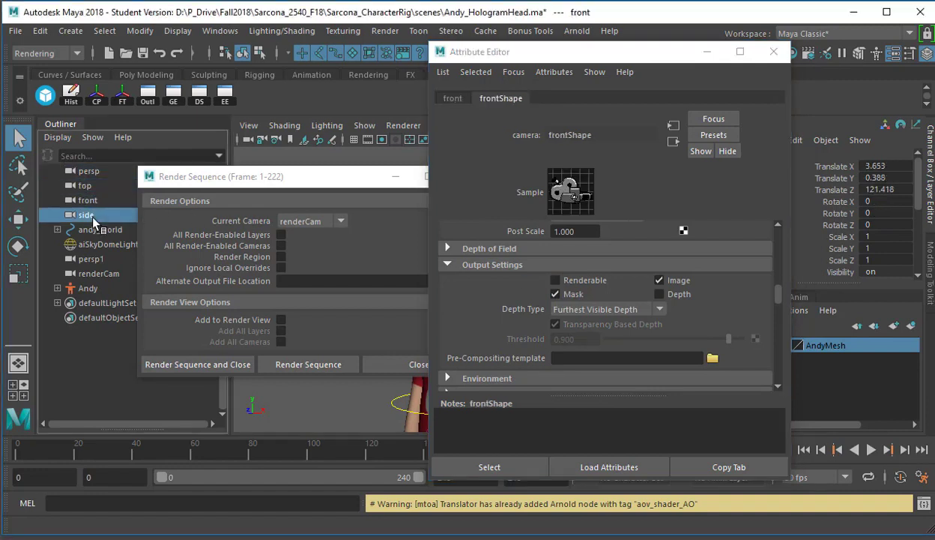
left_click(101, 259)
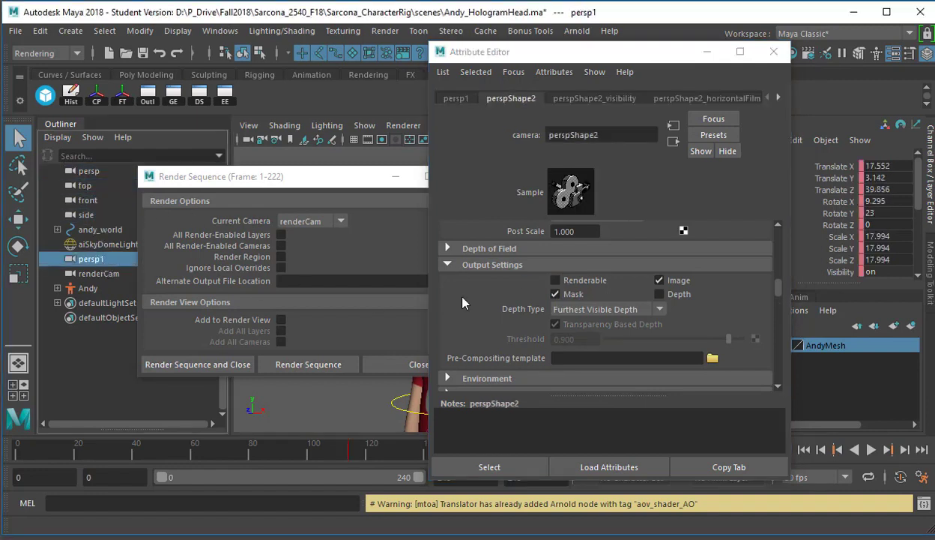
- Make sure Renderable is enabled for renderCam, recheck persp1's setting, and close the Attribute Editor
left_click(114, 273)
left_click(555, 281)
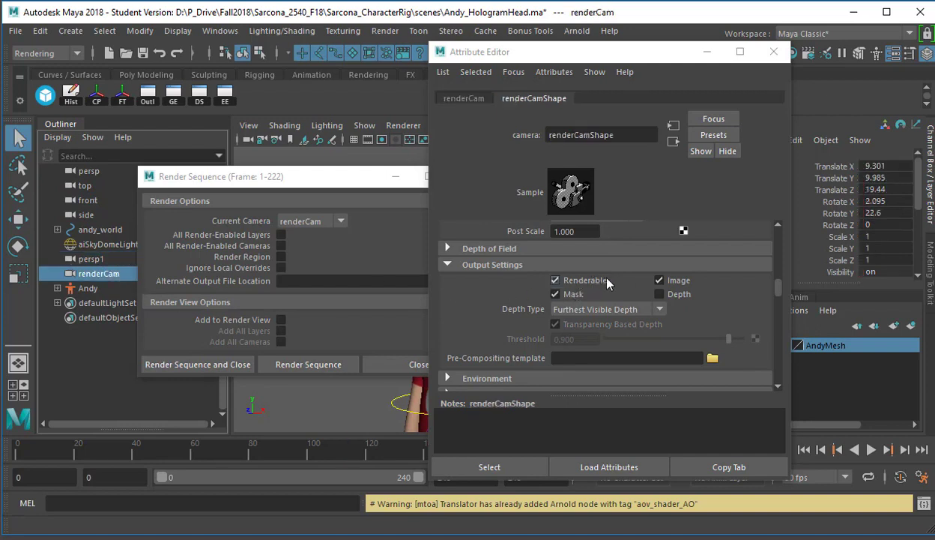
left_click(91, 259)
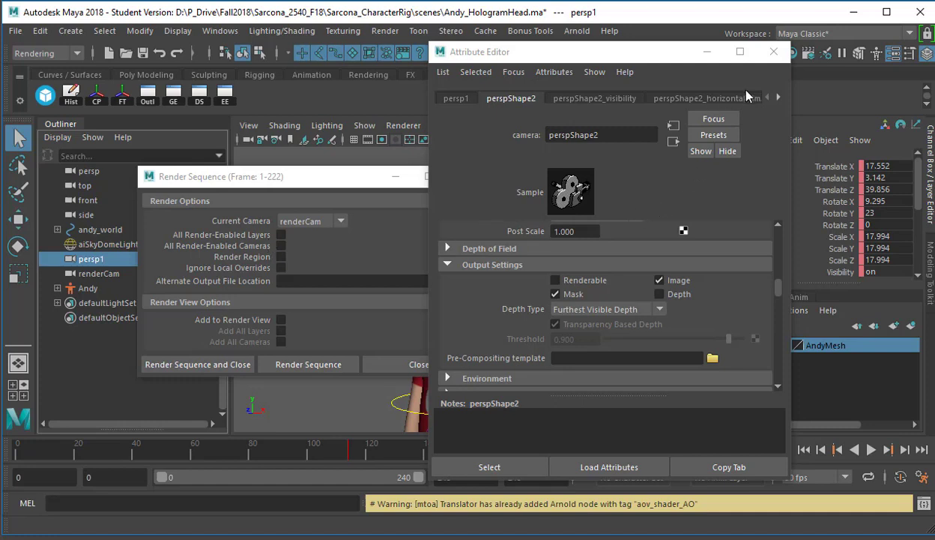
left_click(780, 57)
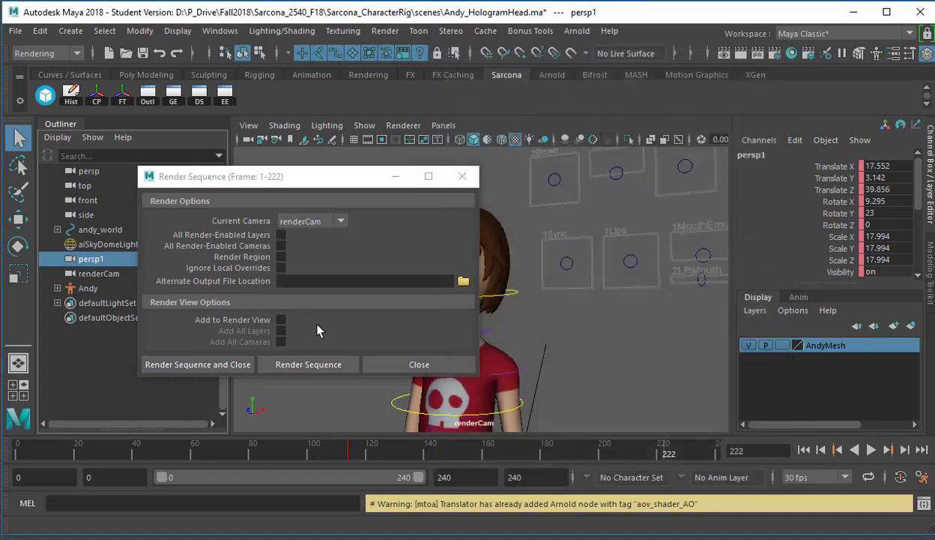
- Start the sequence render from renderCam, dismissing its options, and close the Render View
left_click(219, 367)
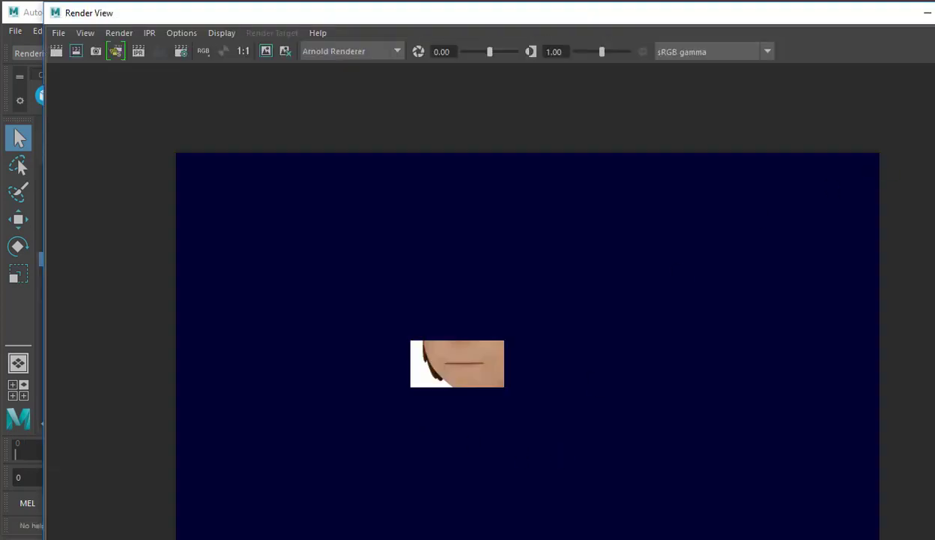
left_click(934, 12)
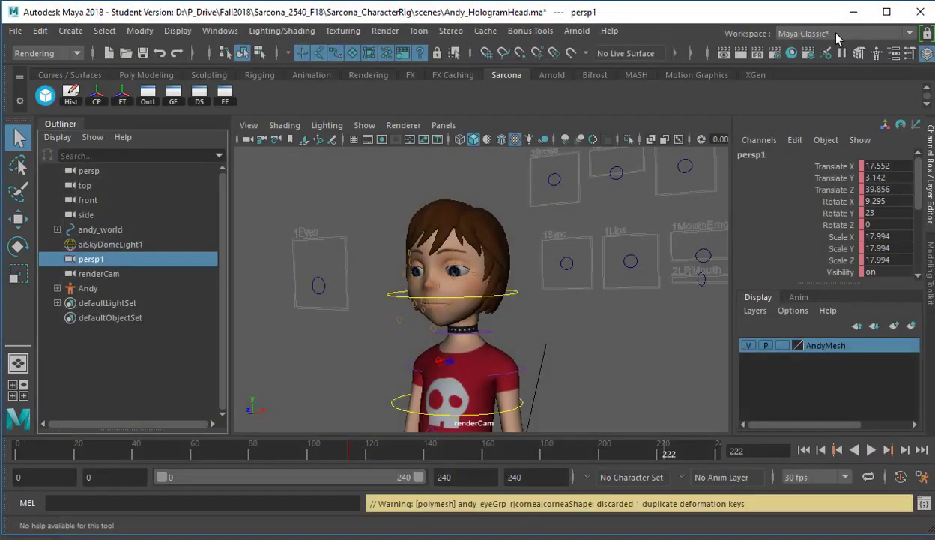
- Render the current frame in the Render View, examine its list of cameras to render from, and close it
left_click(741, 54)
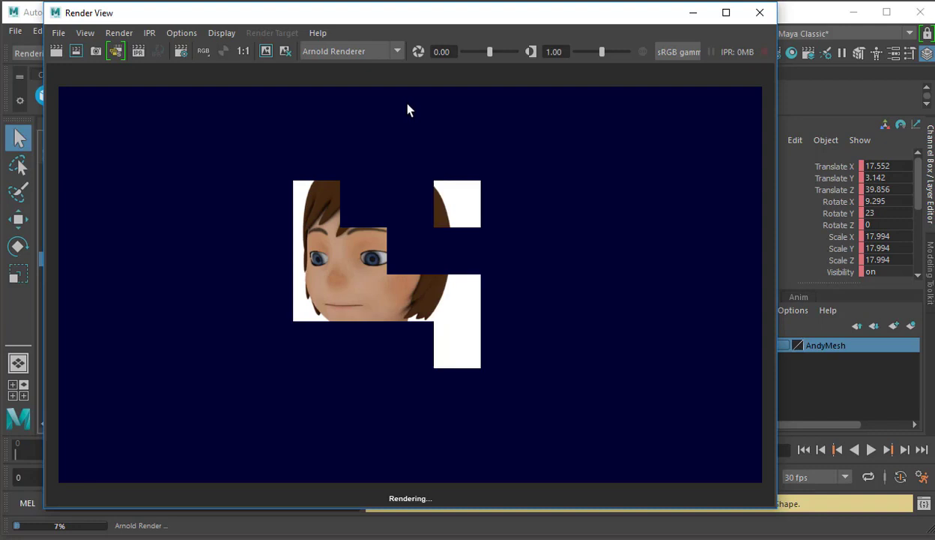
right_click(56, 52)
left_click(101, 23)
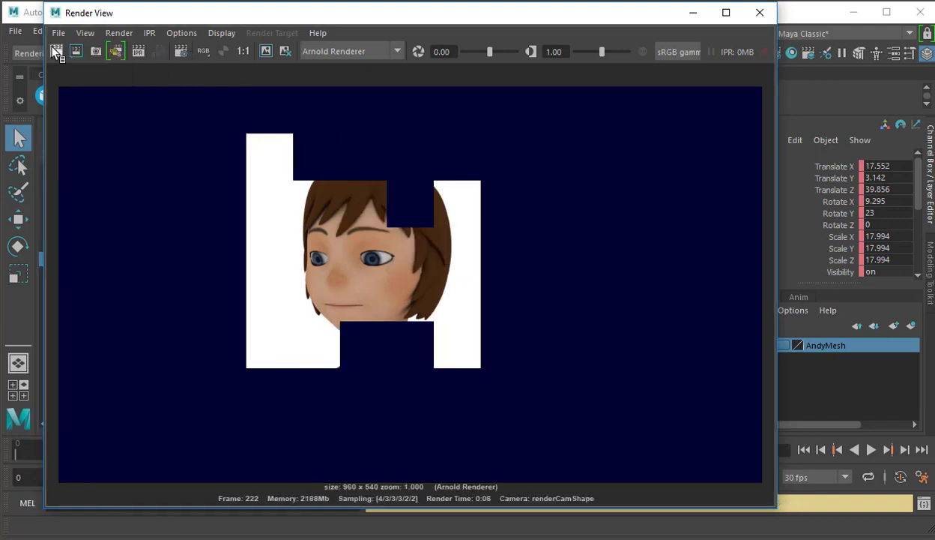
right_click(56, 51)
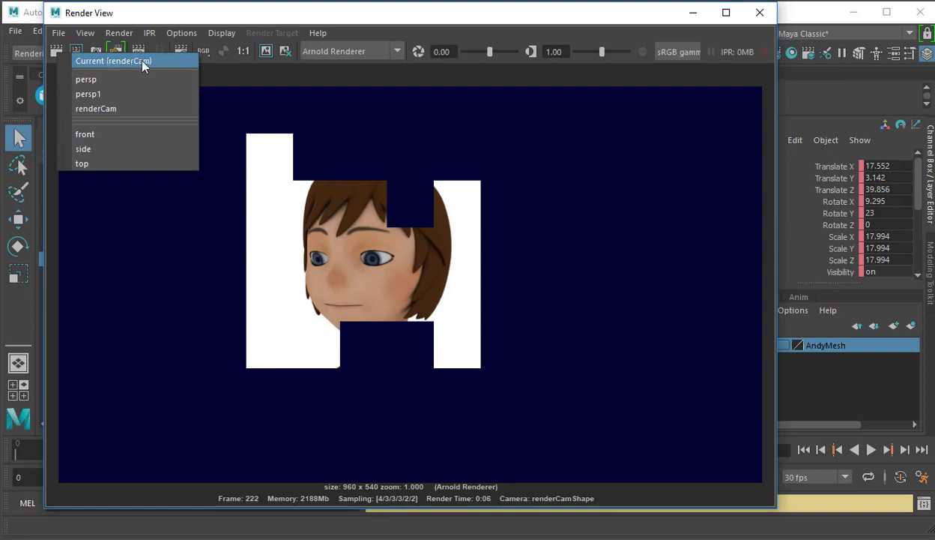
left_click(480, 143)
left_click(760, 14)
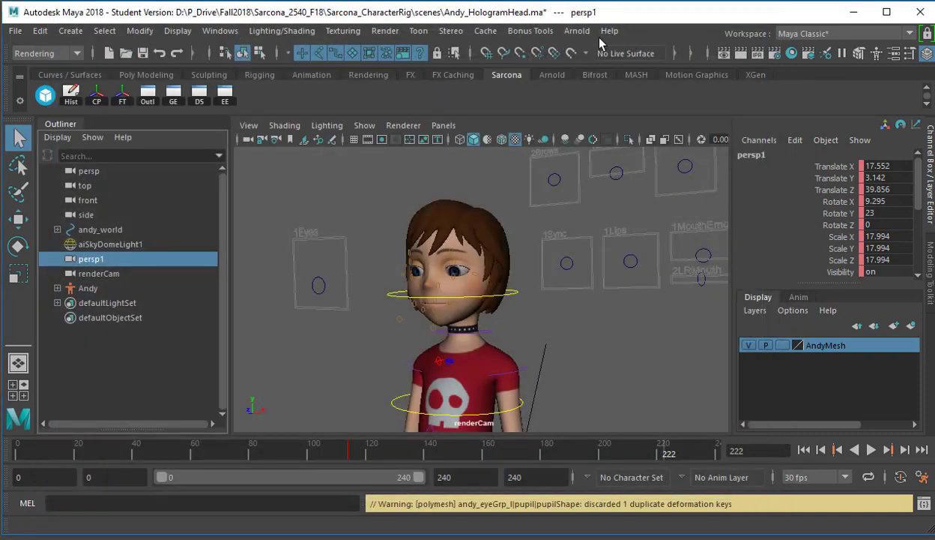
- Open the Arnold RenderView, check which camera it renders from, and close it
left_click(577, 31)
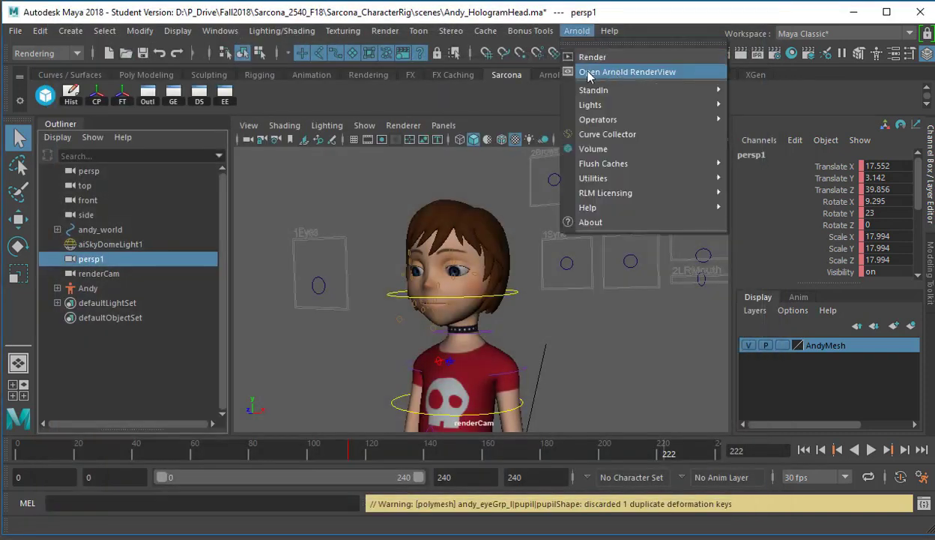
left_click(629, 71)
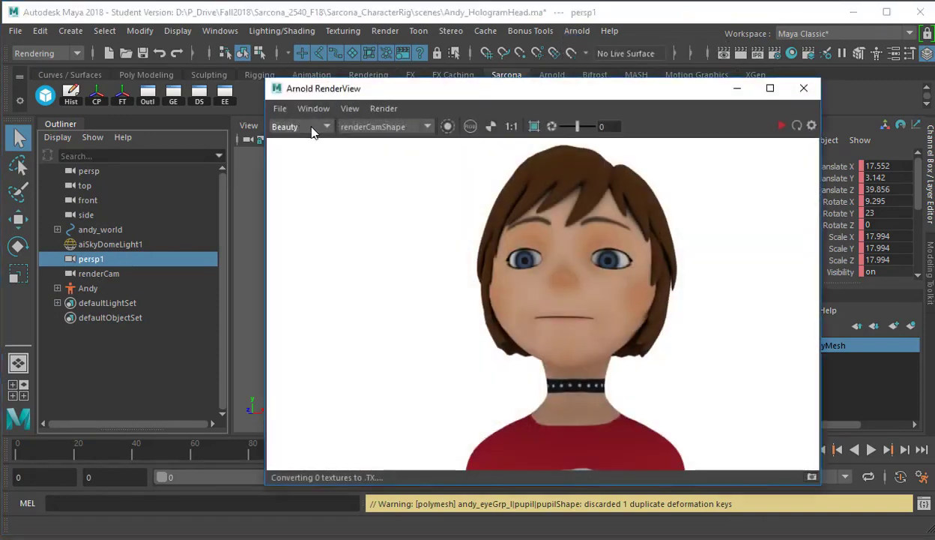
left_click(372, 127)
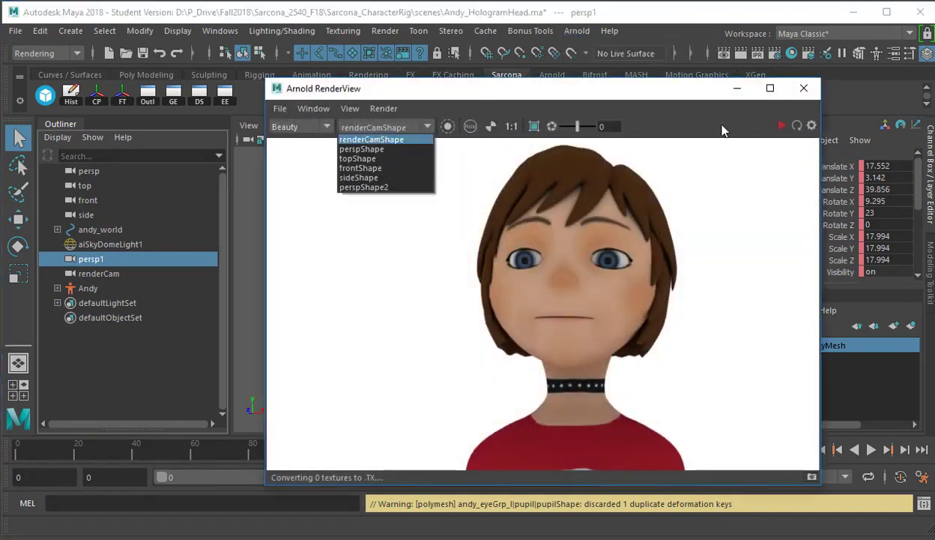
left_click(804, 89)
left_click(803, 88)
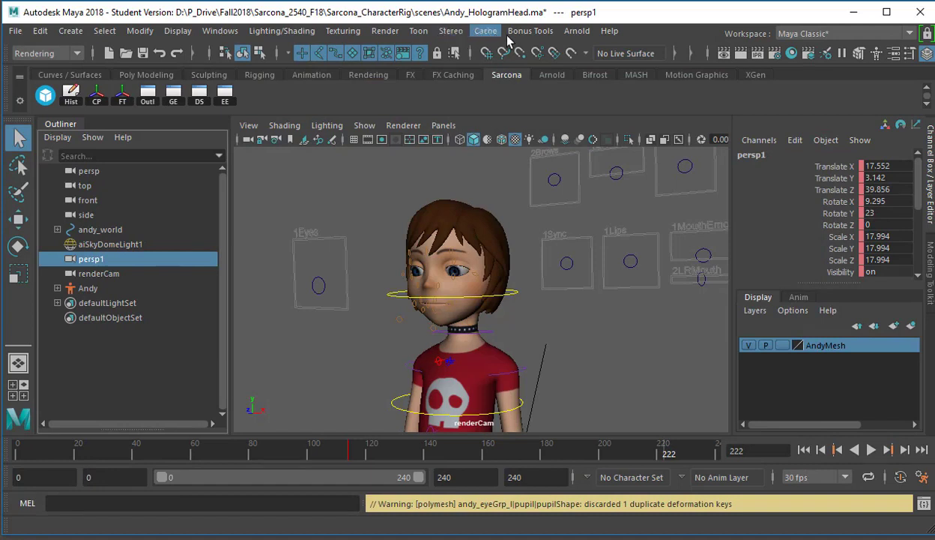
- Run the sequence render again, shorten the Render View window to uncover the command line, and close it
left_click(385, 31)
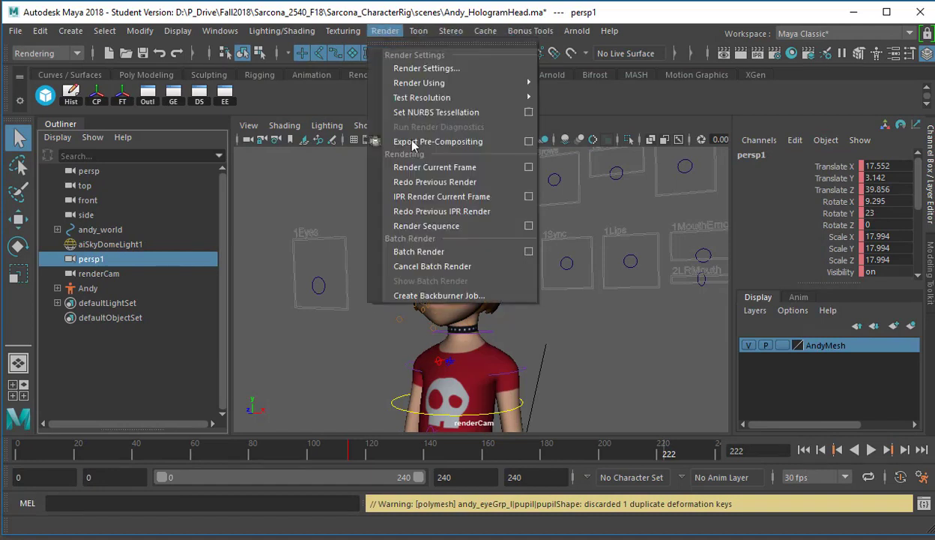
left_click(413, 225)
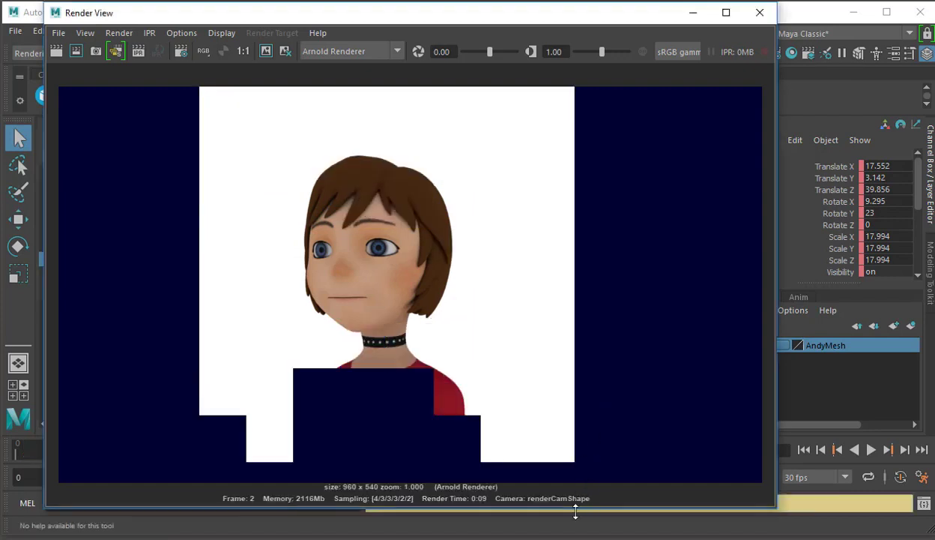
left_click_drag(576, 511, 576, 470)
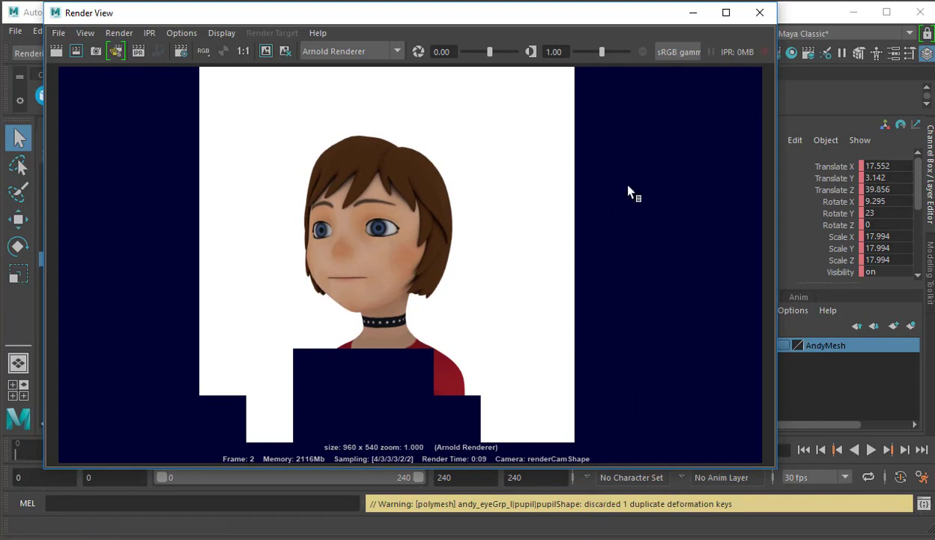
left_click(759, 13)
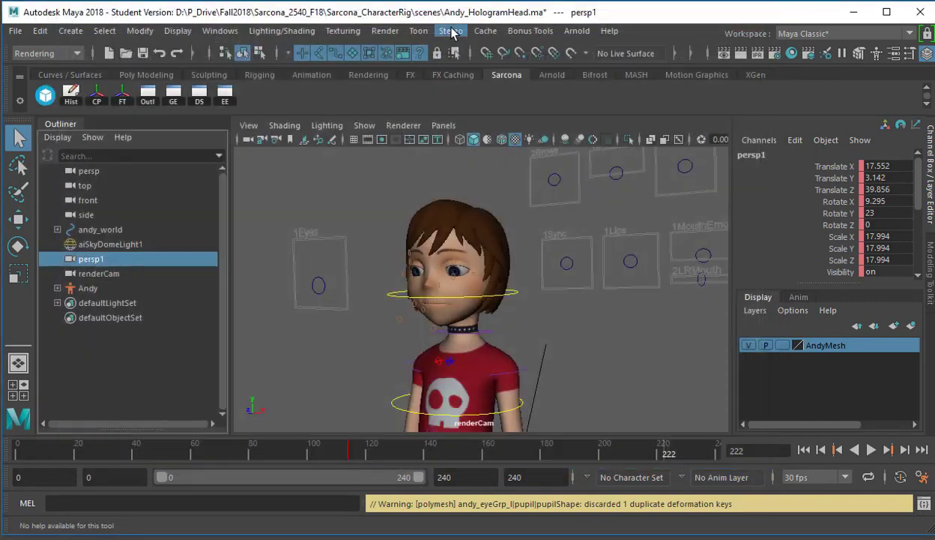
- Restart the sequence render with the saved Render Sequence options
left_click(385, 30)
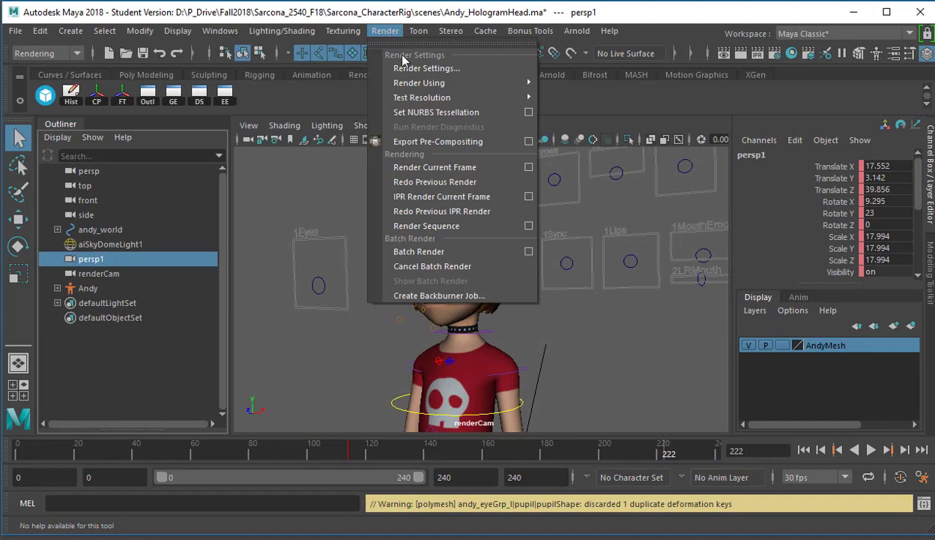
left_click(427, 226)
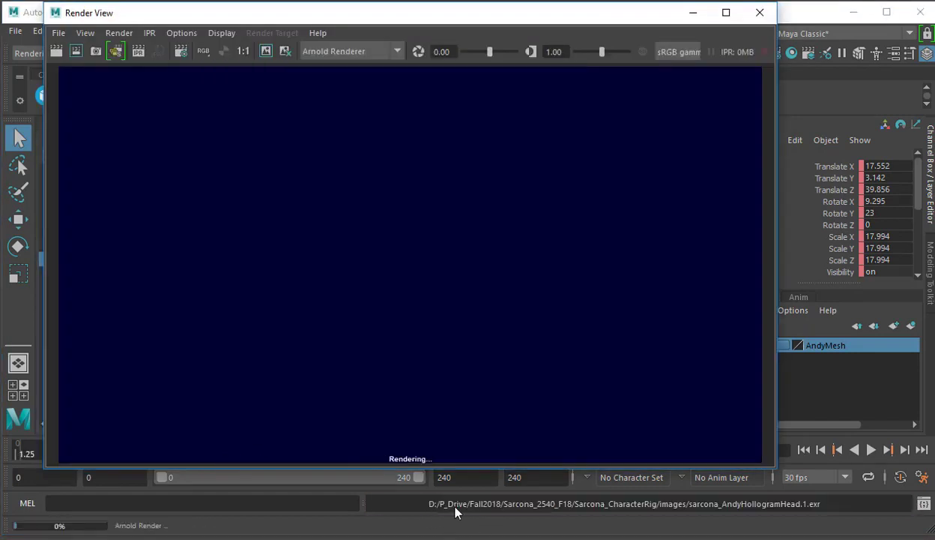